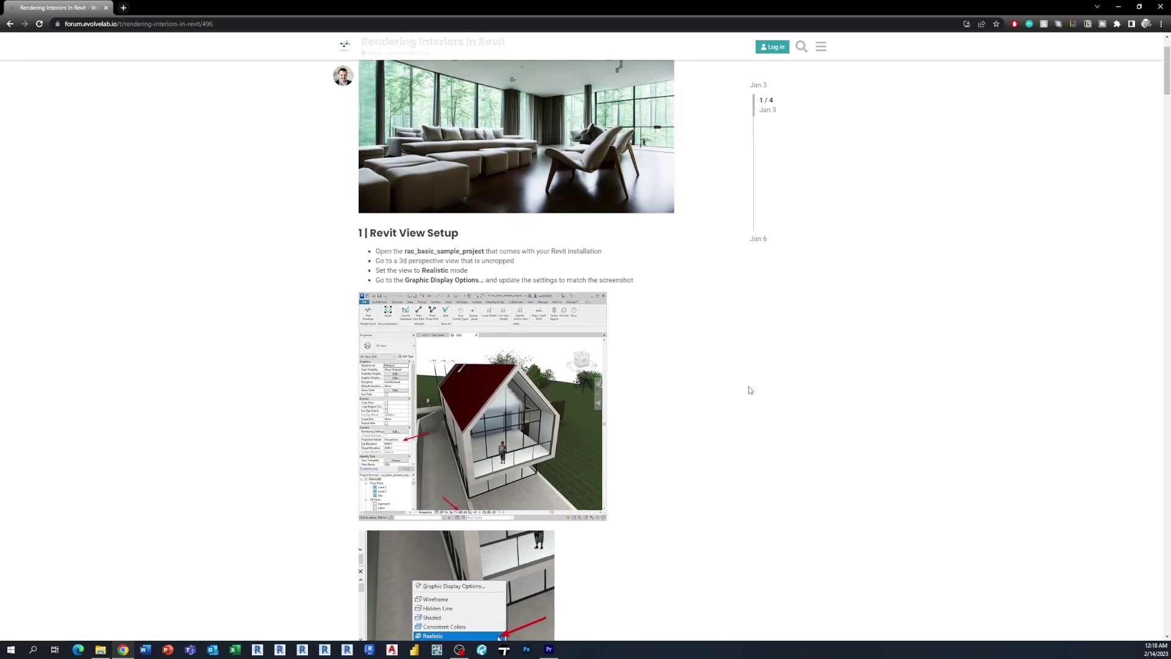
Step: Read through the forum guide on rendering interiors in Revit, from the view setup to the dining room examples
scroll(749, 390, "down", 20)
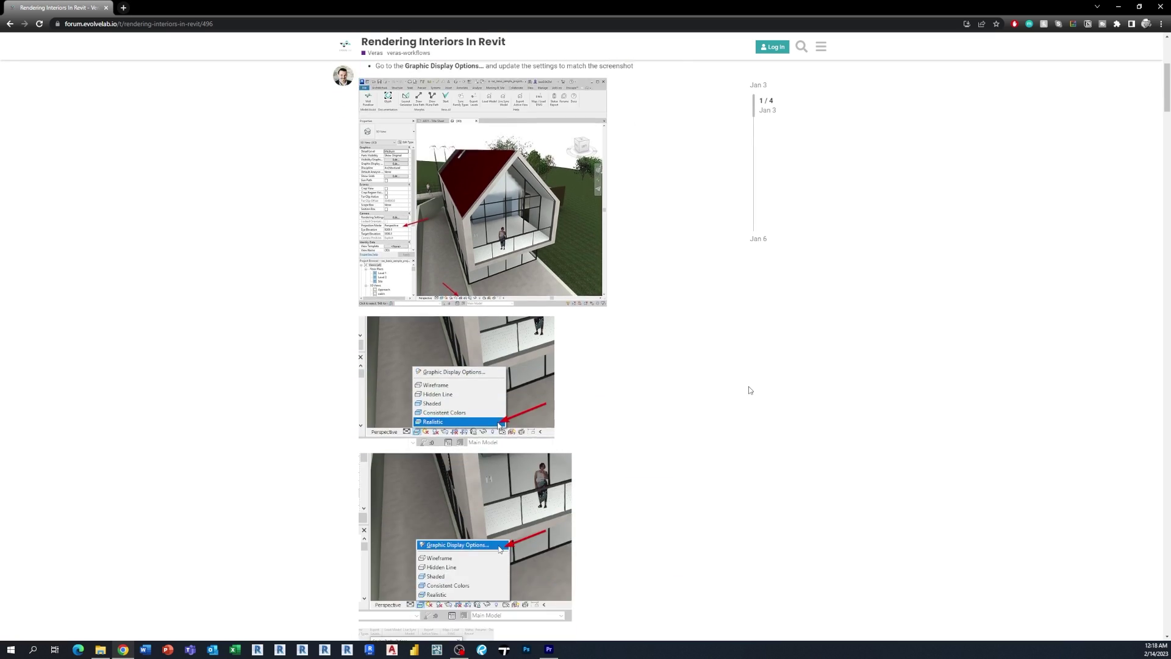
scroll(750, 391, "down", 7)
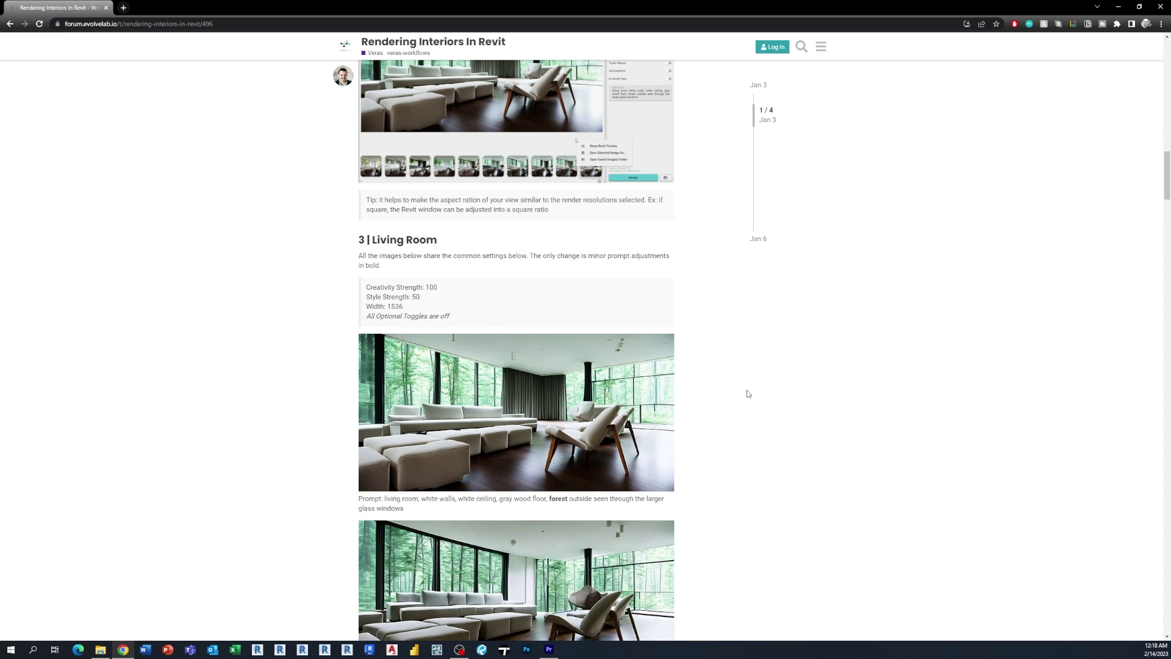
scroll(748, 393, "down", 9)
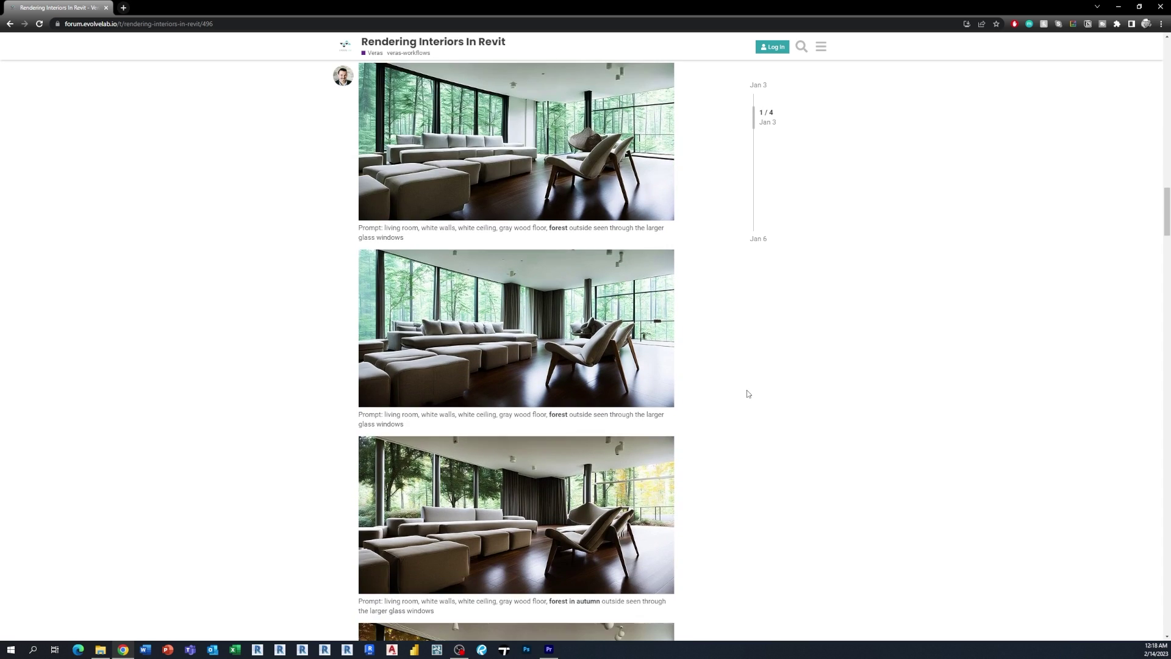
scroll(748, 394, "down", 9)
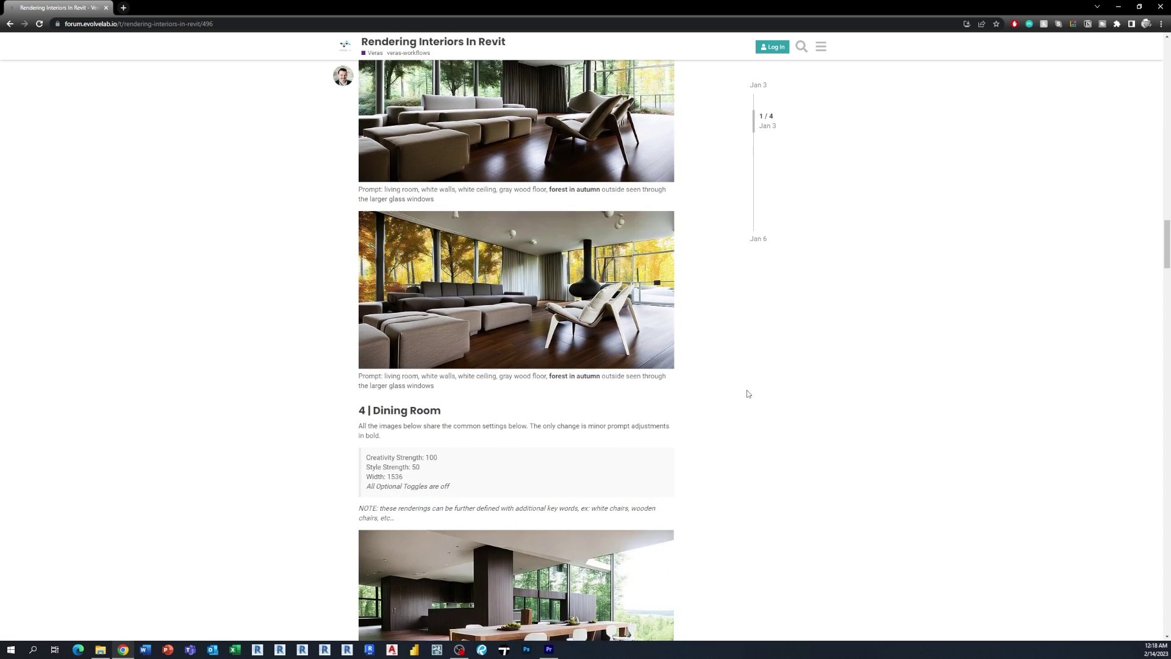
scroll(749, 394, "down", 10)
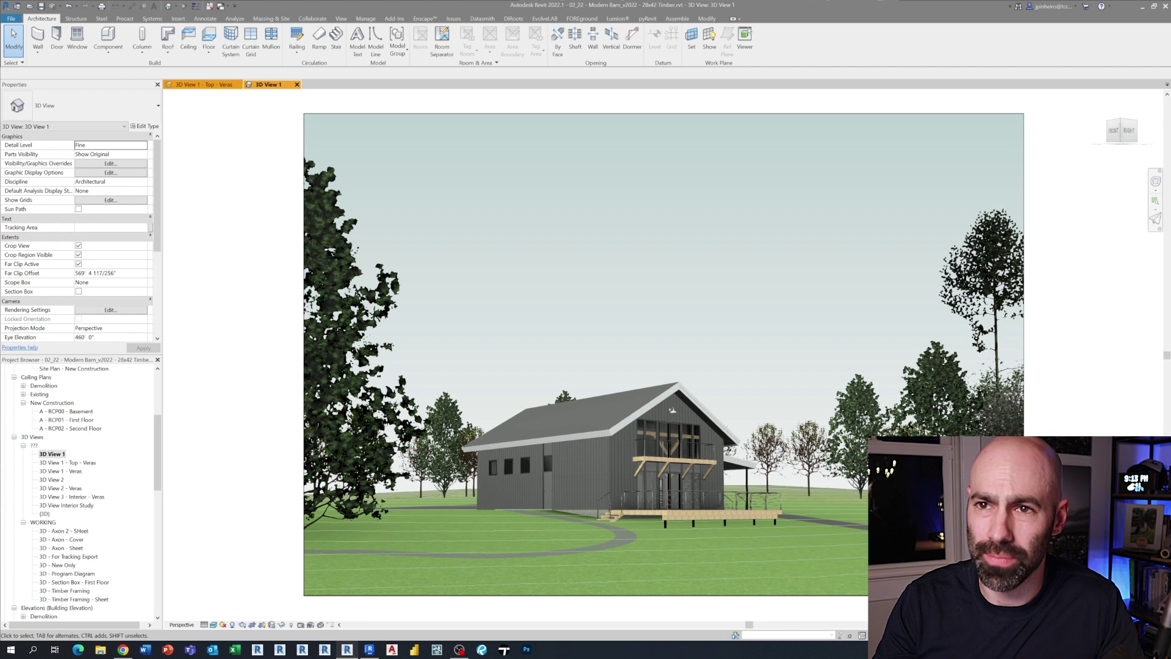
Step: Switch to Revit, open the default 3D view and inspect the barn model up close and within its site
left_click(168, 6)
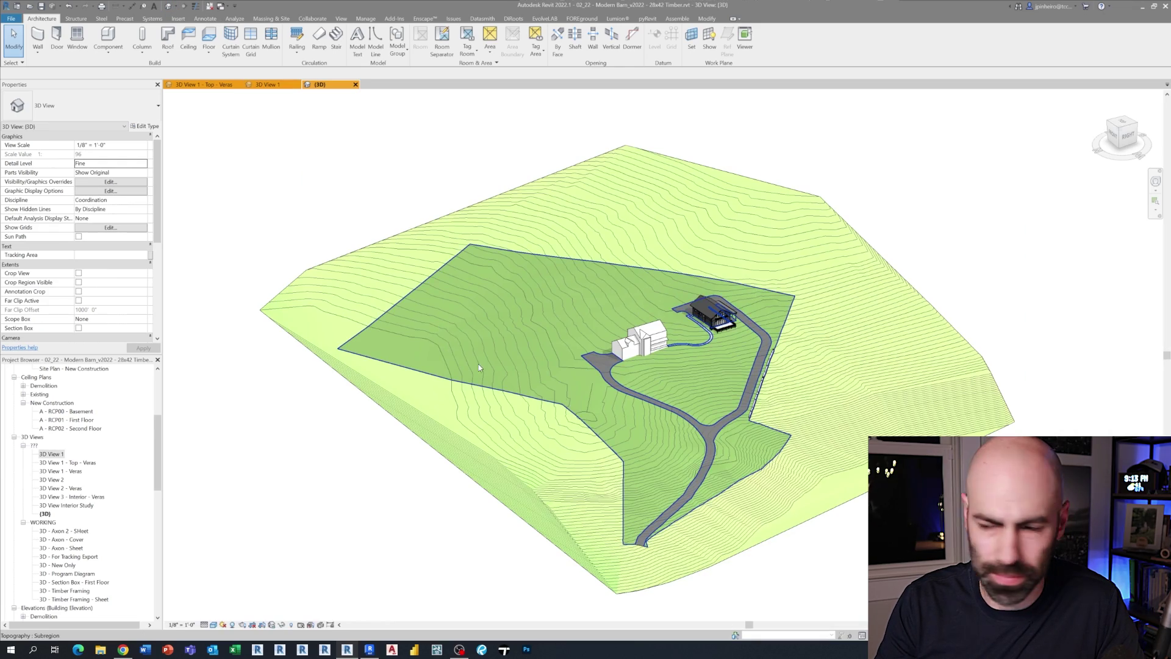
scroll(732, 353, "up", 5)
scroll(731, 349, "up", 5)
middle_click_drag(730, 348, 431, 342, "shift")
scroll(430, 341, "up", 3)
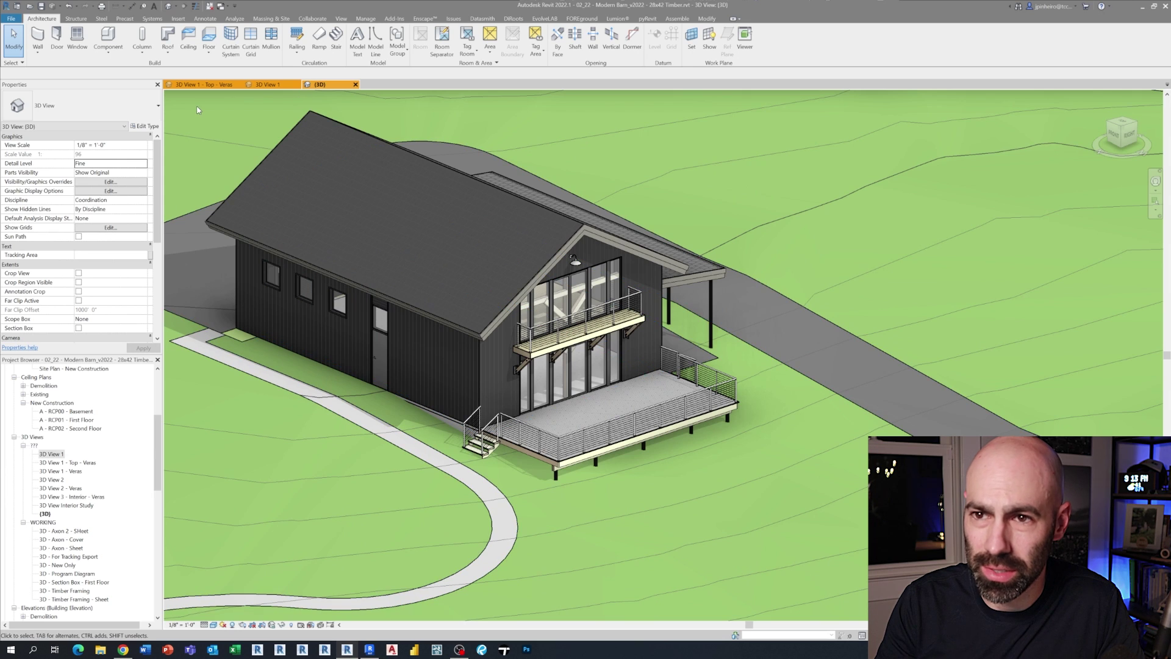
scroll(337, 214, "down", 4)
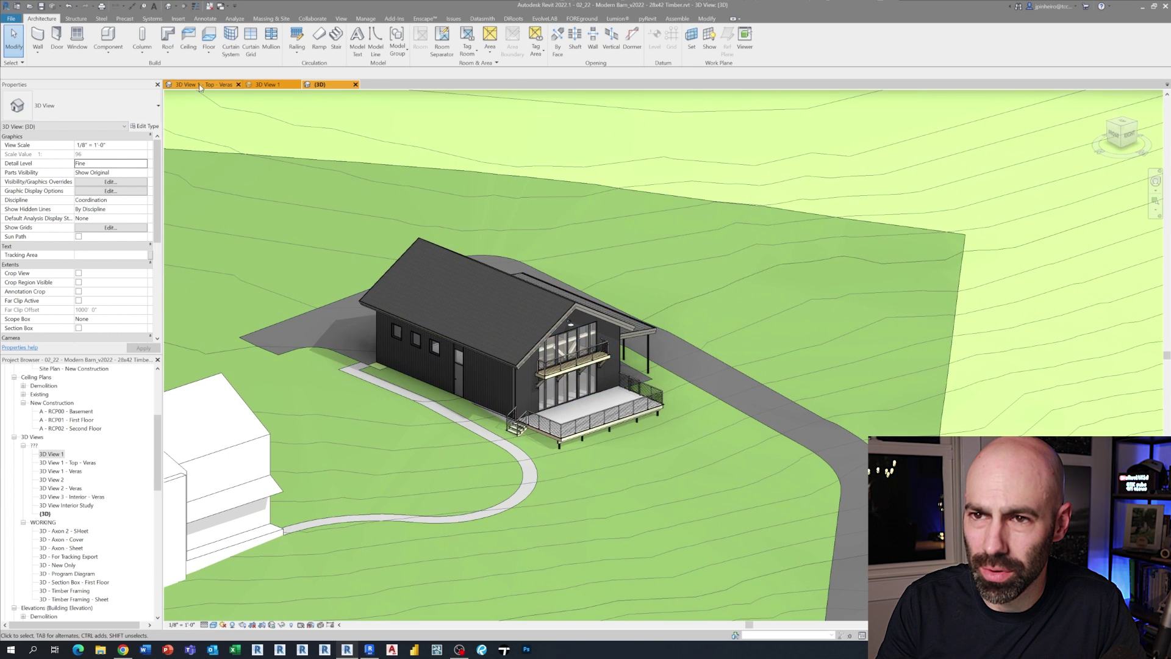
Step: Return to 3D View 1, start Veras, and enlarge and reposition its window
left_click(267, 85)
left_click(544, 19)
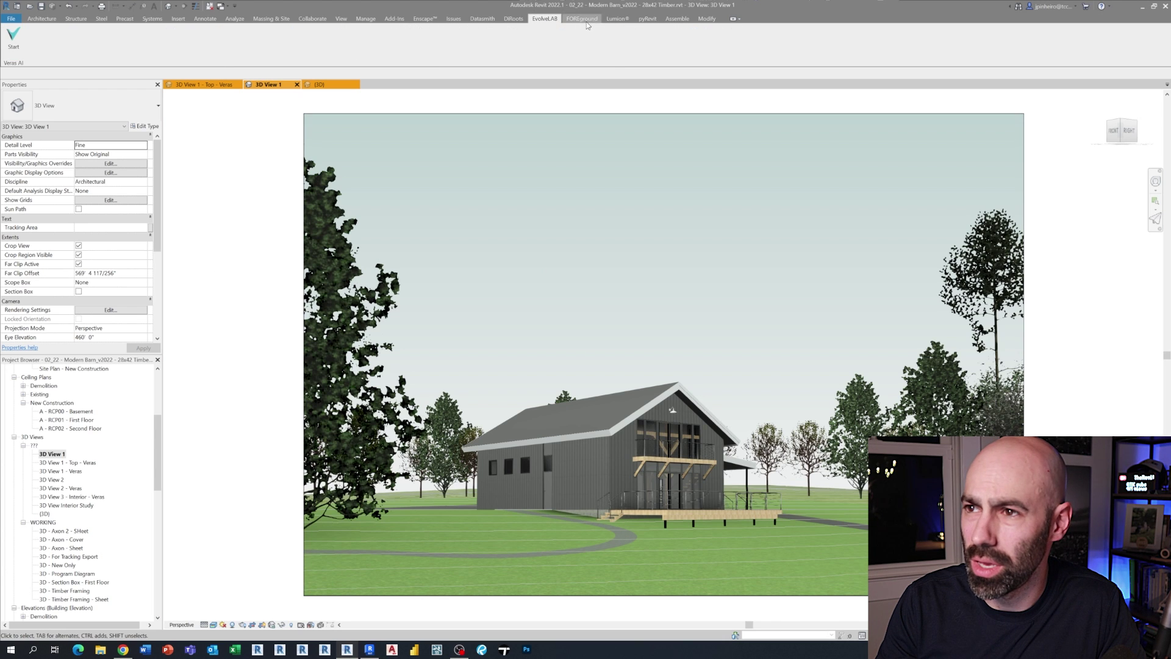
left_click(14, 37)
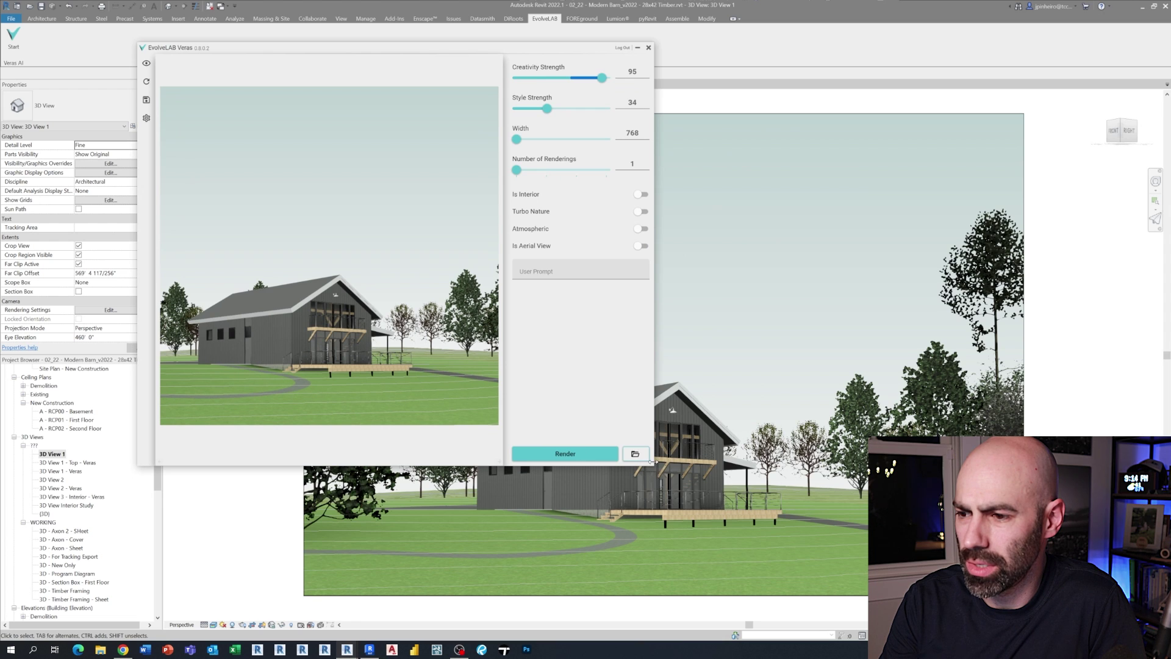
left_click_drag(650, 463, 755, 517)
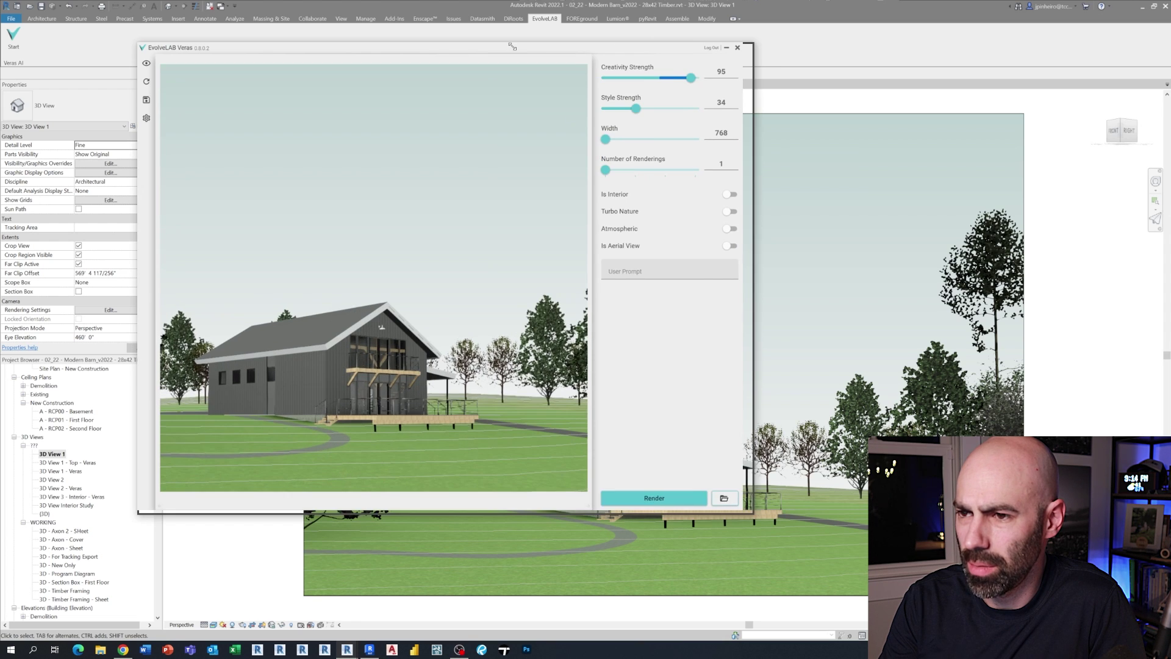
left_click_drag(496, 56, 446, 53)
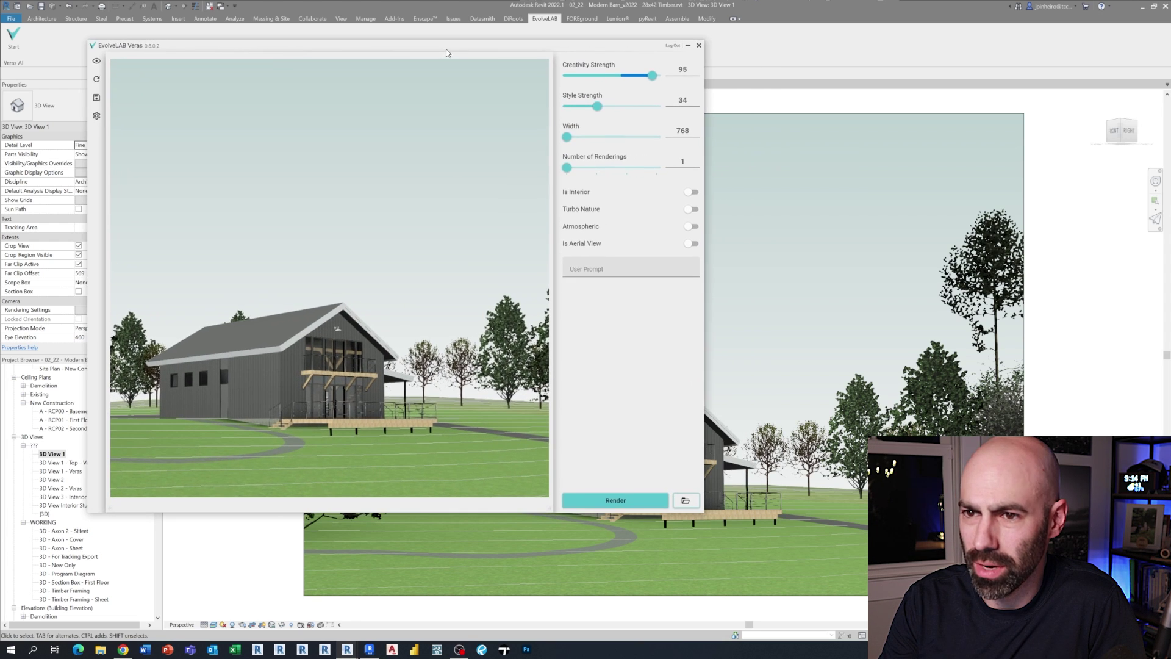
right_click(316, 153)
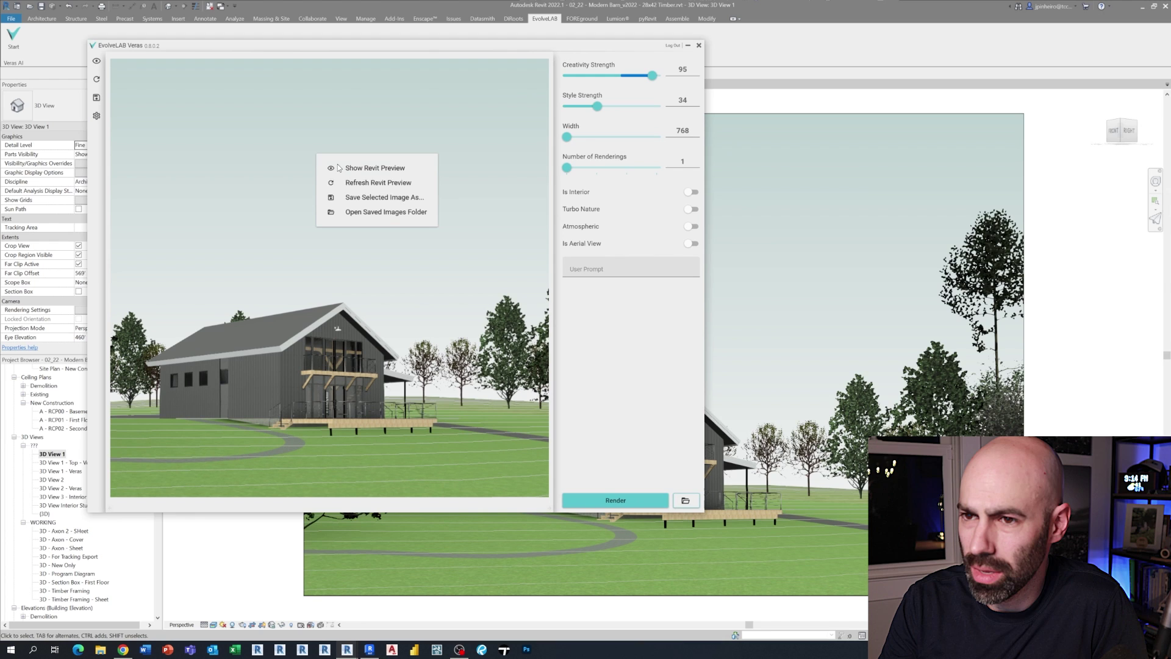
left_click(394, 109)
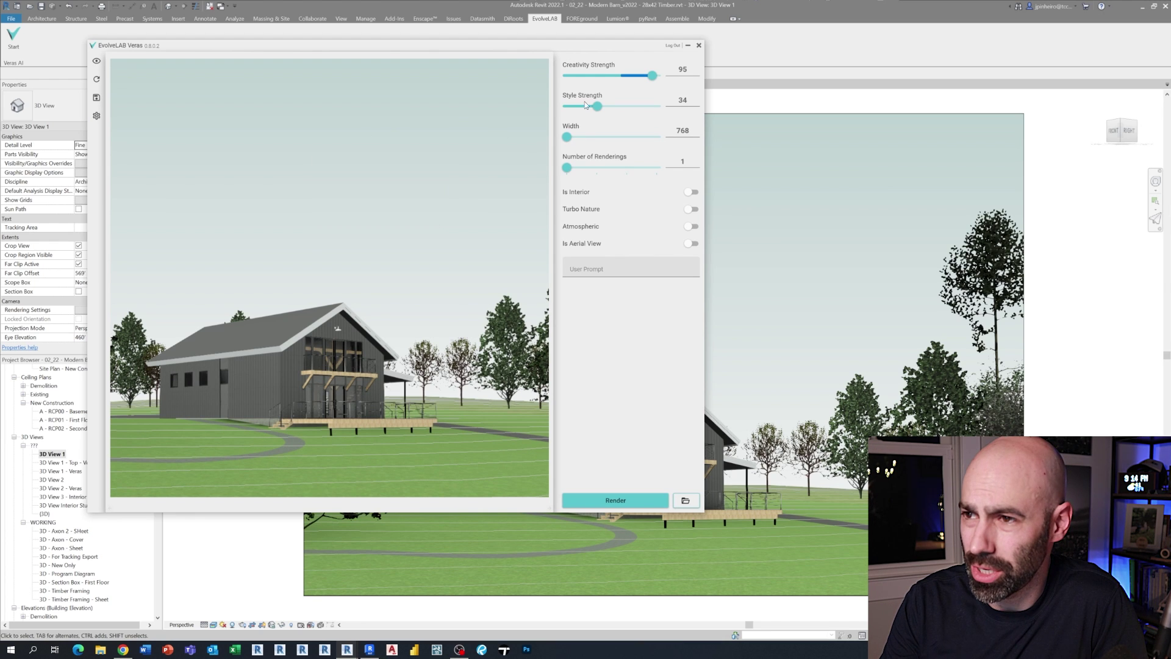
Step: Set the rendering width to 1152, render the barn view, and enlarge the Veras window to show the image bigger
left_click_drag(562, 137, 624, 143)
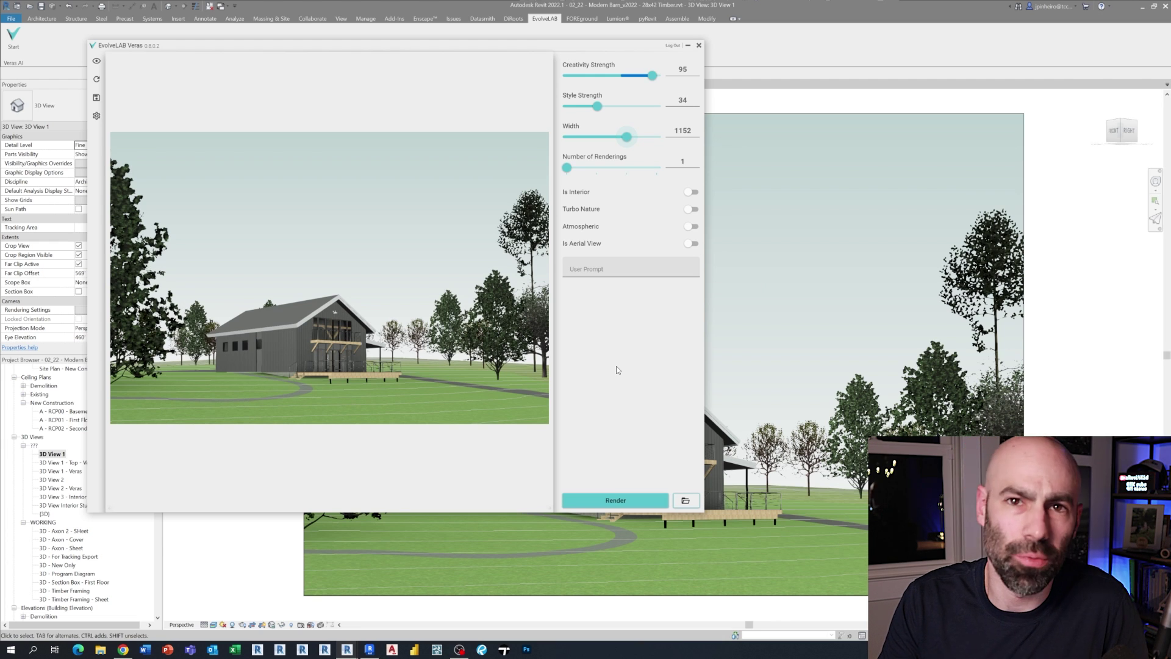
left_click(611, 500)
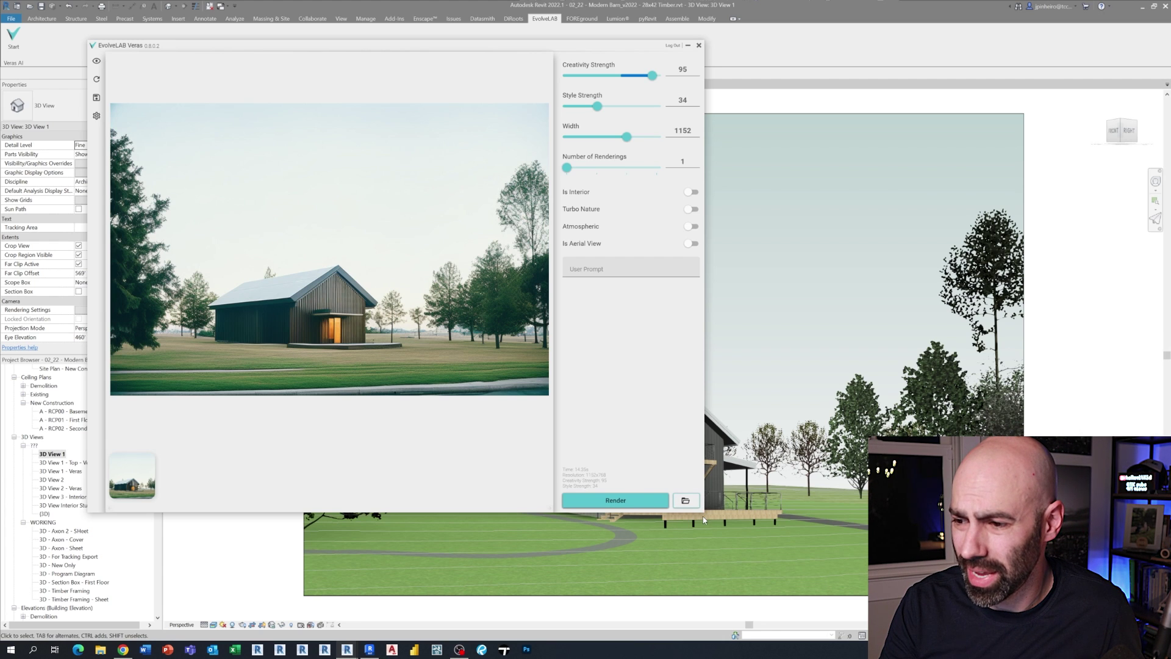
left_click_drag(704, 513, 860, 562)
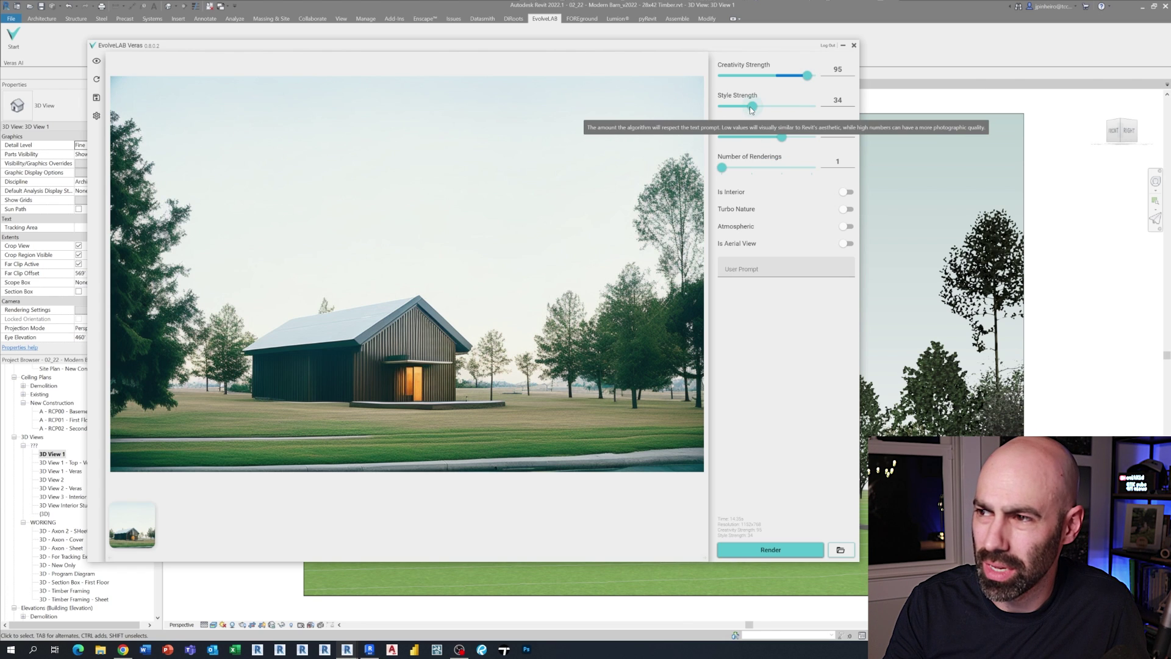
Step: Render the view again with creativity strength 9 and style strength 25
left_click_drag(809, 75, 748, 107)
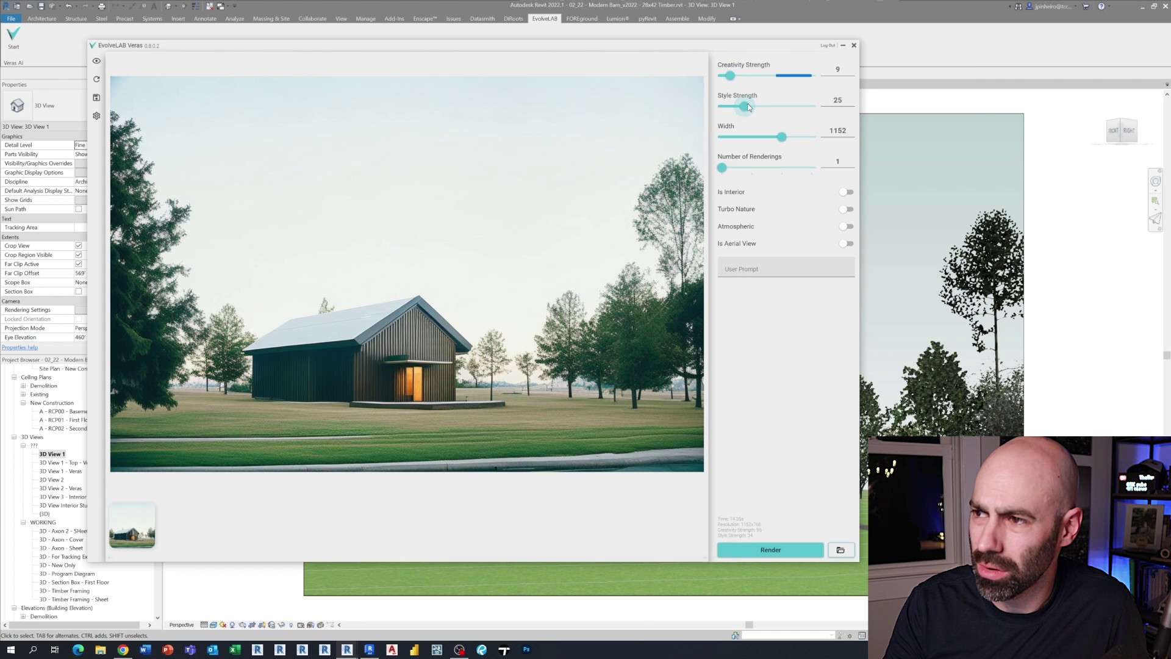
left_click(763, 552)
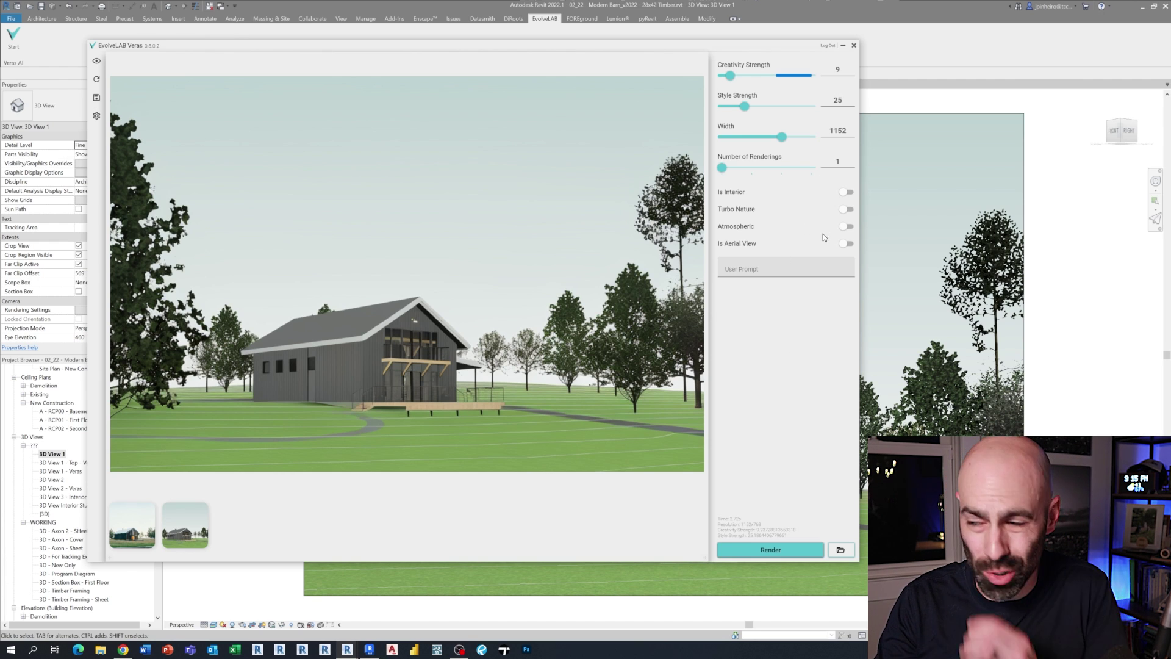
Step: Set creativity strength to 60 and style strength to 45, and turn on Turbo Nature
left_click_drag(732, 76, 762, 112)
left_click(796, 264)
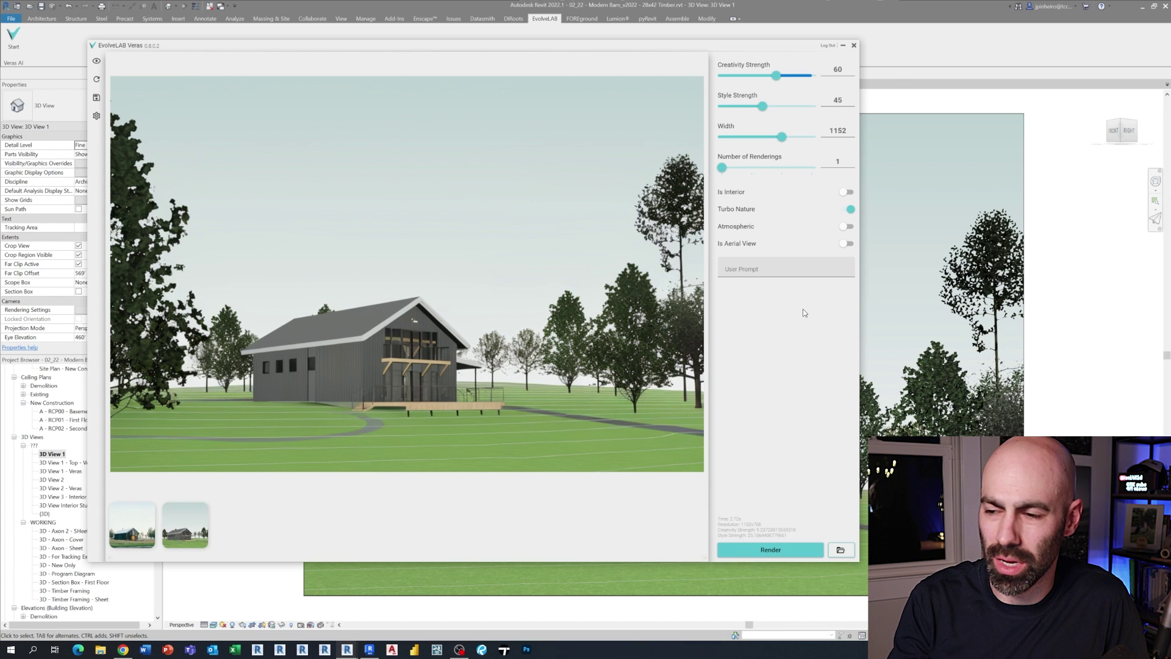
Step: Enter the prompt "Modern warm cabin, dark wood vertical siding, firepit on a wooden deck, in the woods during spring time, field of wild grass in foreground"
left_click(769, 273)
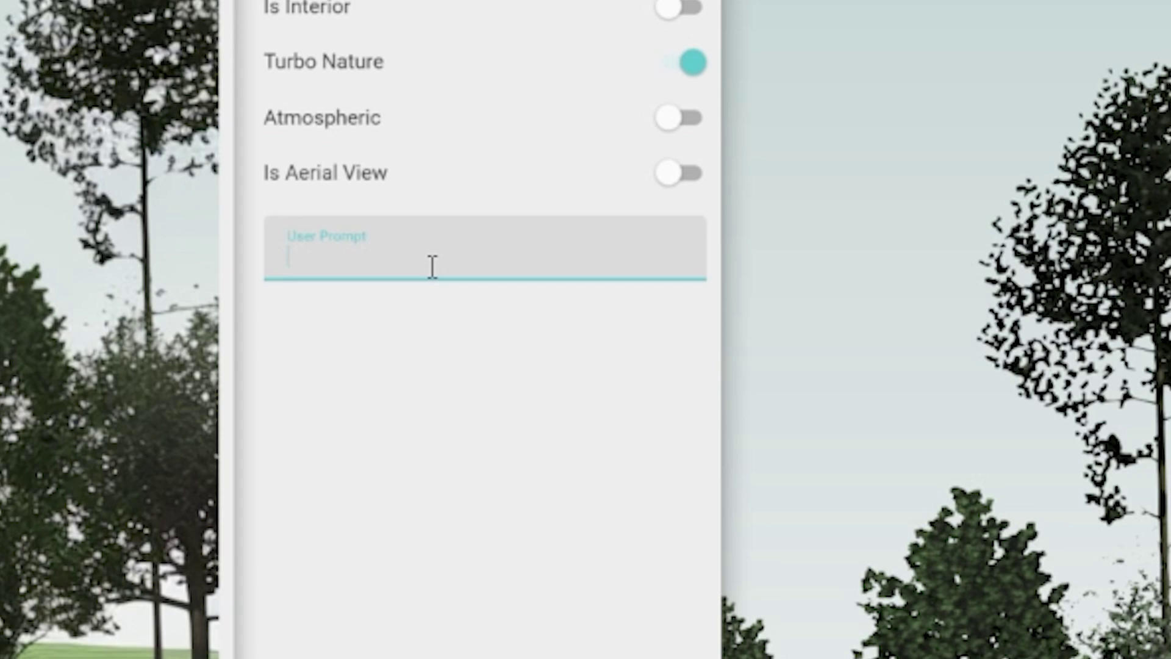
type("Modern warm cabin, dark wood")
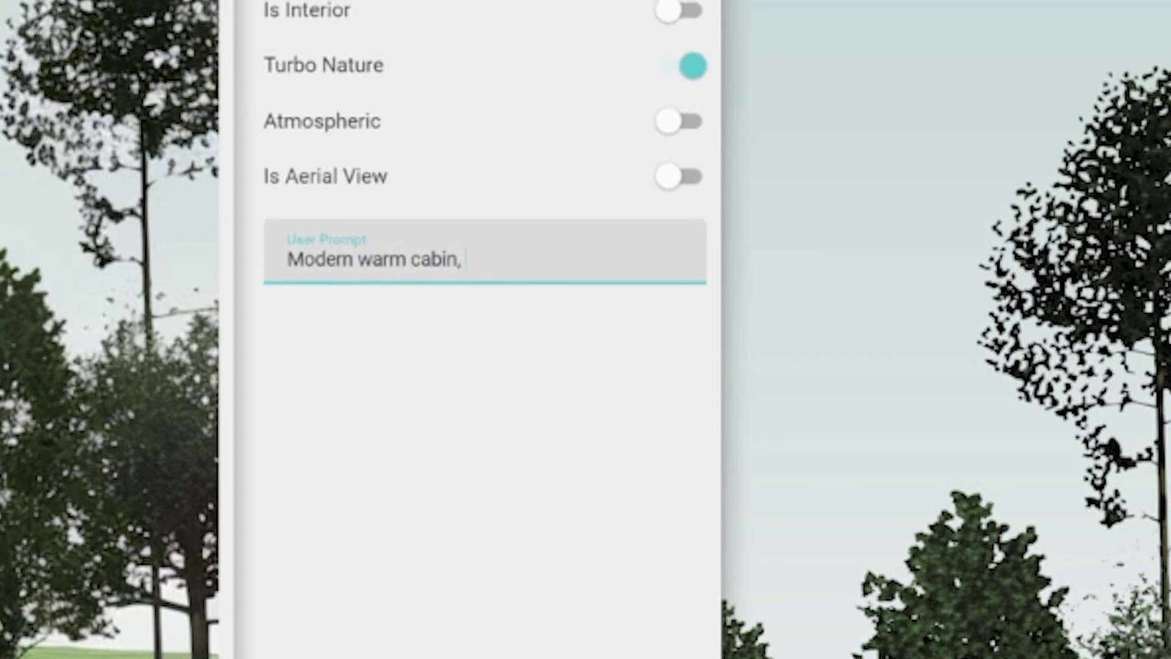
type(" vertical siding,")
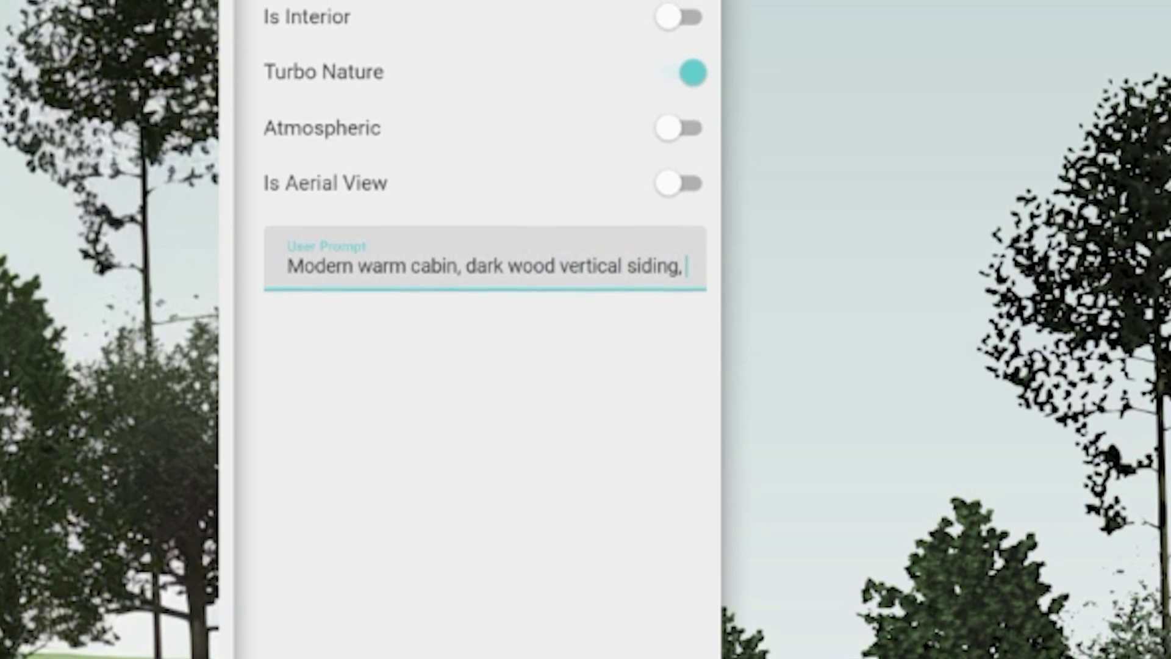
type(" firepit on a wooden dek")
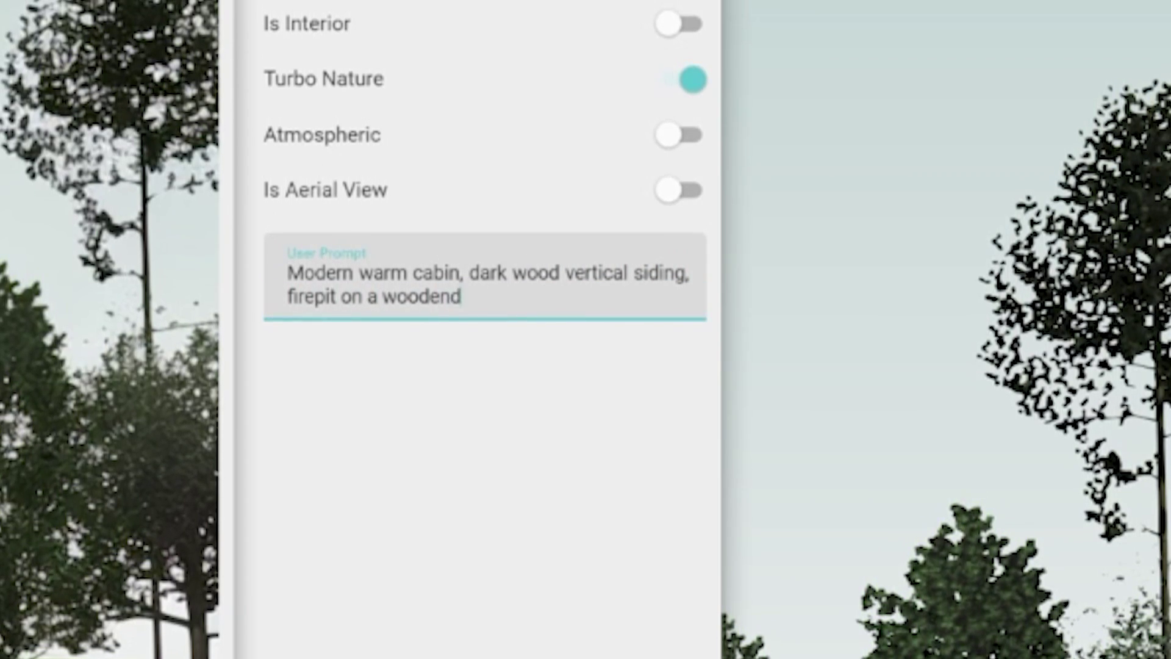
key("BackSpace")
type("ck, in ")
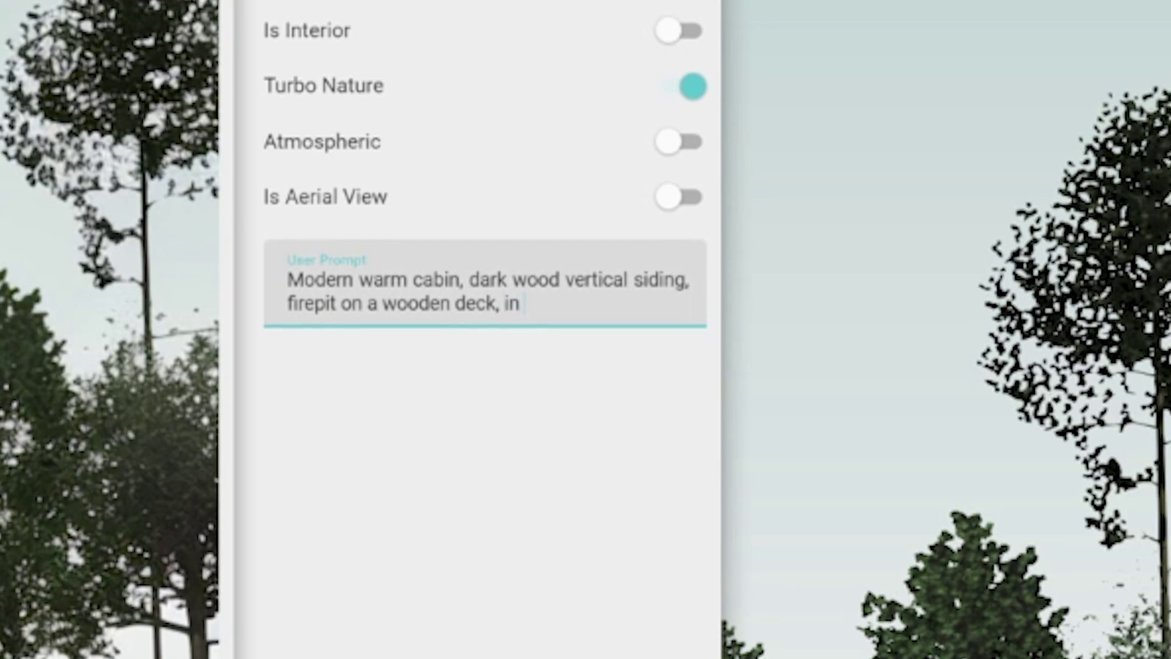
type("the woods during spring time, forego")
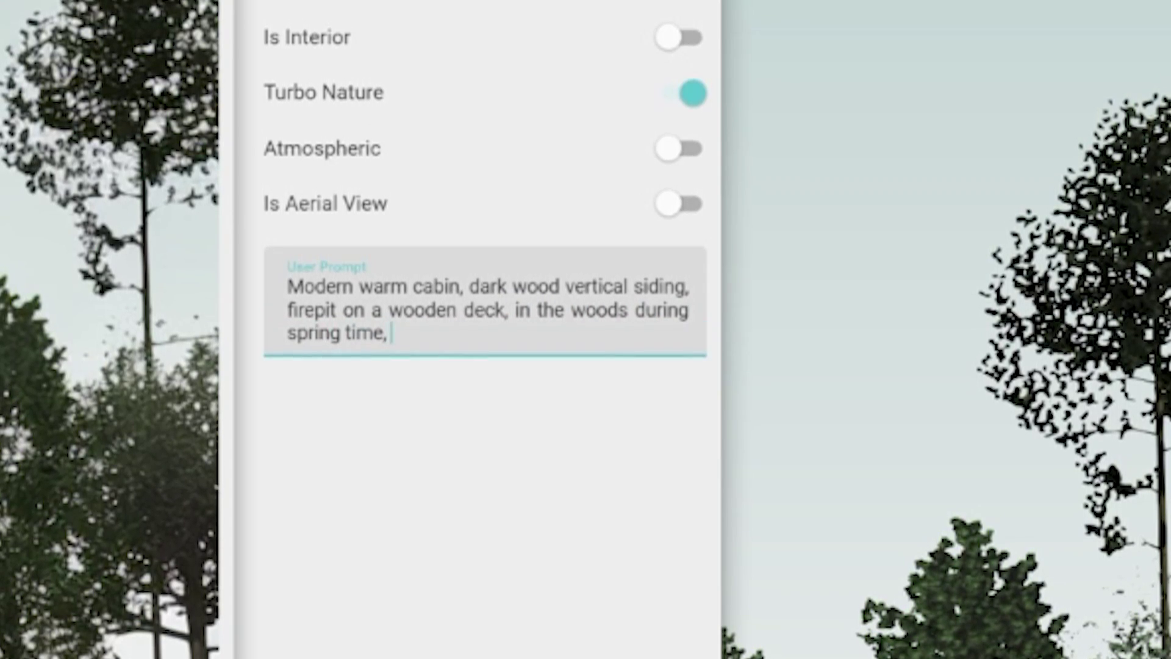
type("round")
key("BackSpace")
key("BackSpace")
key("BackSpace")
key("BackSpace")
key("BackSpace")
key("BackSpace")
key("BackSpace")
key("BackSpace")
key("BackSpace")
key("BackSpace")
type("field of wild grass in foreground")
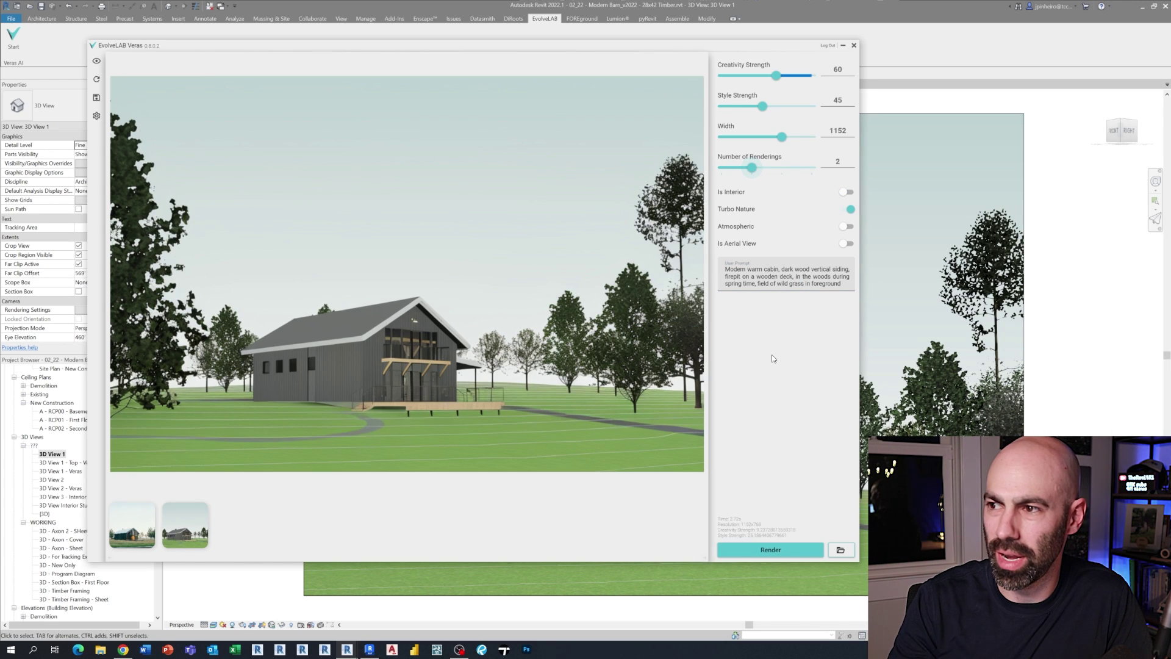
Step: Set the number of renderings to 2, render the prompted view, and compare the two resulting images
left_click(776, 552)
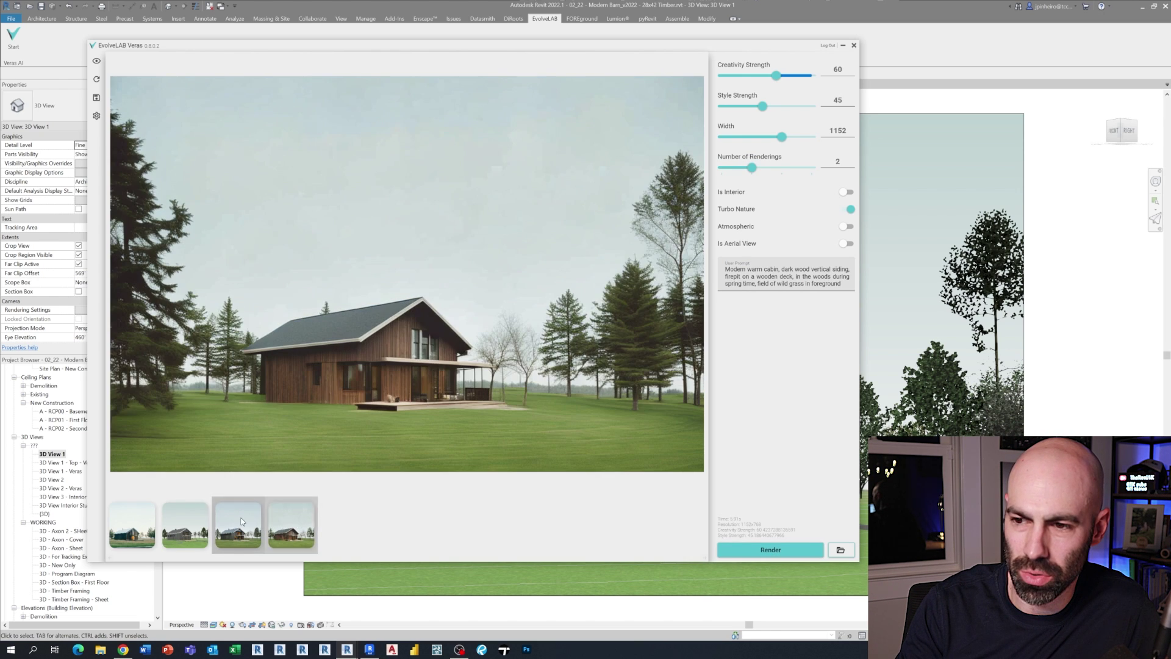
left_click(285, 531)
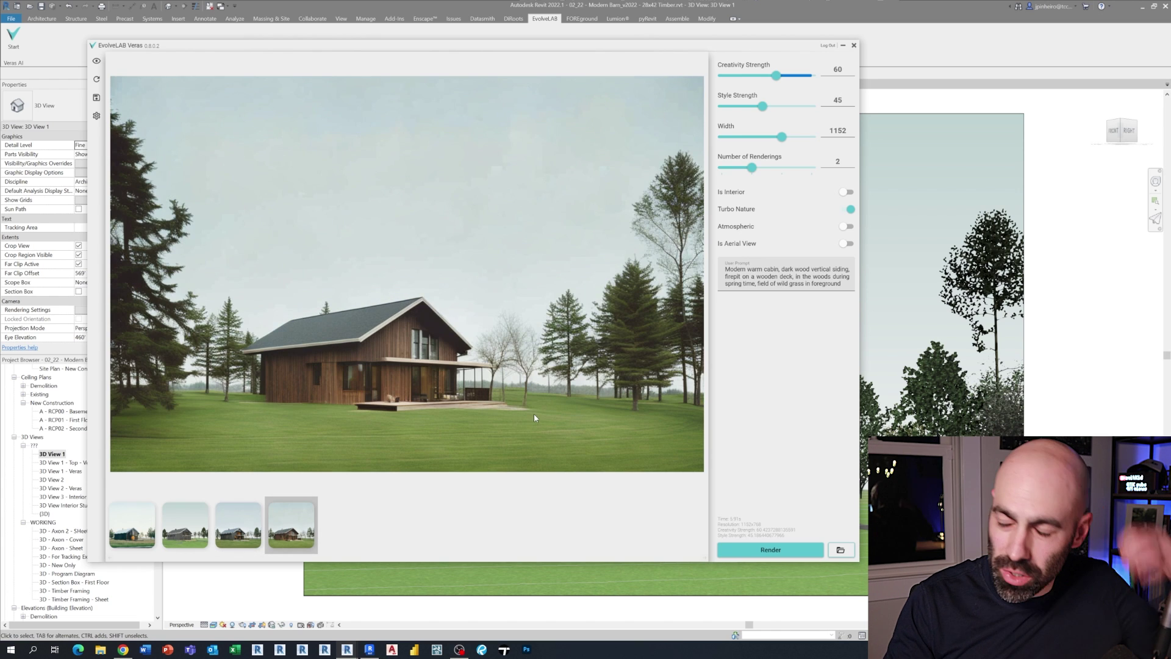
left_click(255, 519)
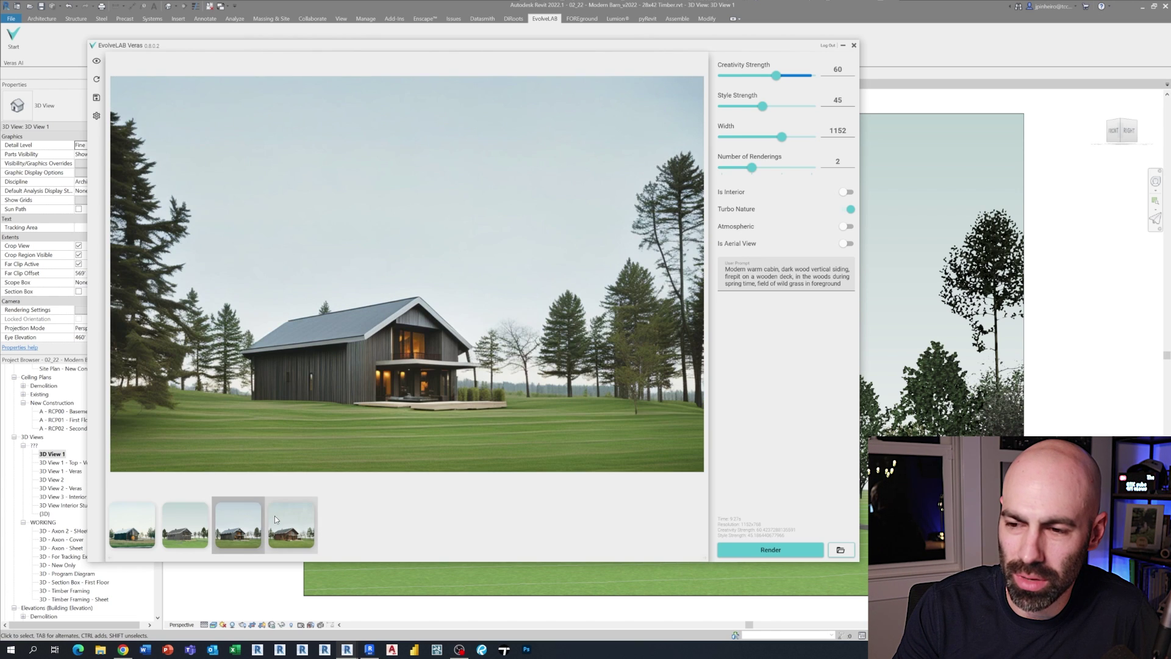
left_click(285, 521)
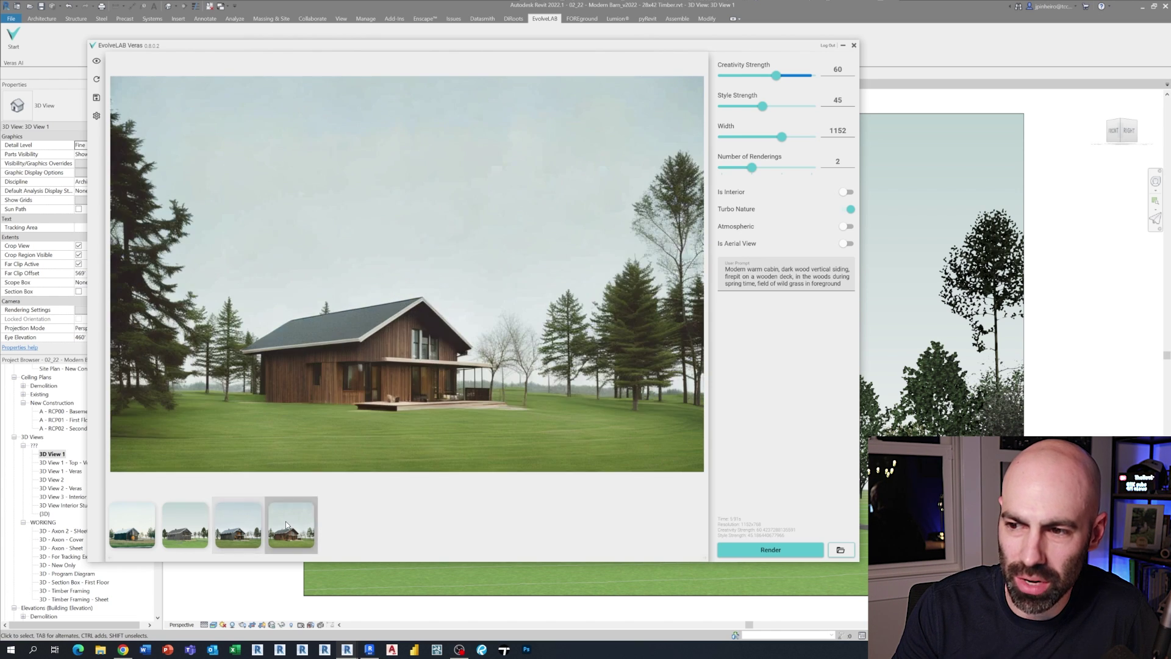
left_click(244, 525)
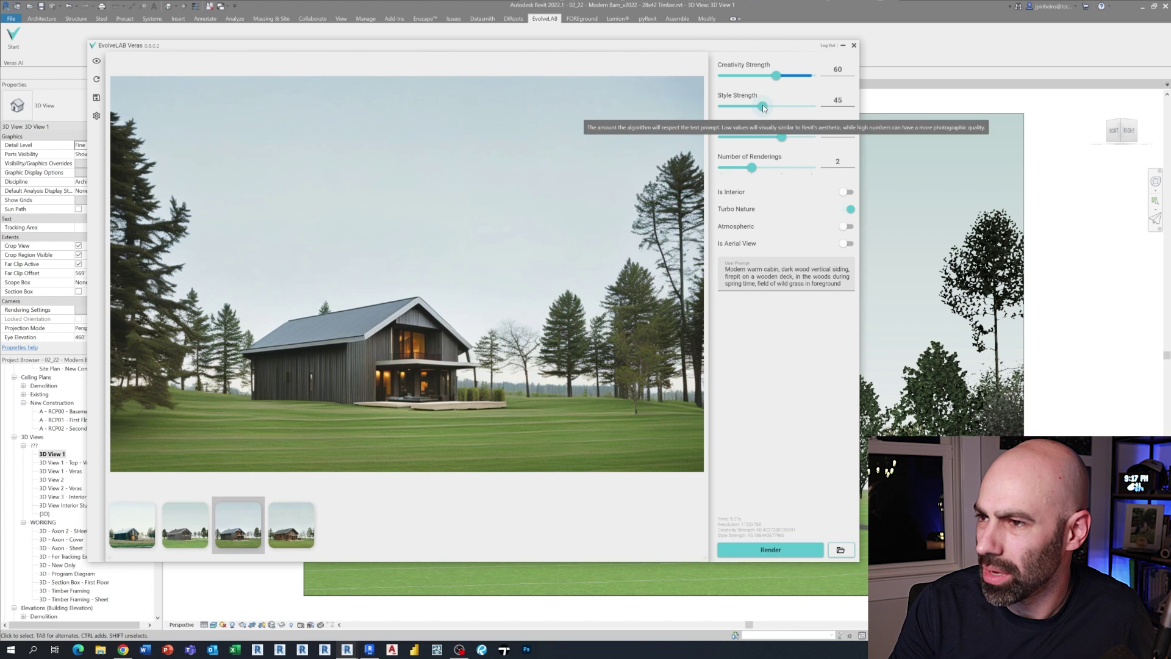
Step: Raise creativity strength to 87 and increase style strength beyond 55 for another rendering
left_click_drag(763, 106, 772, 106)
left_click(789, 75)
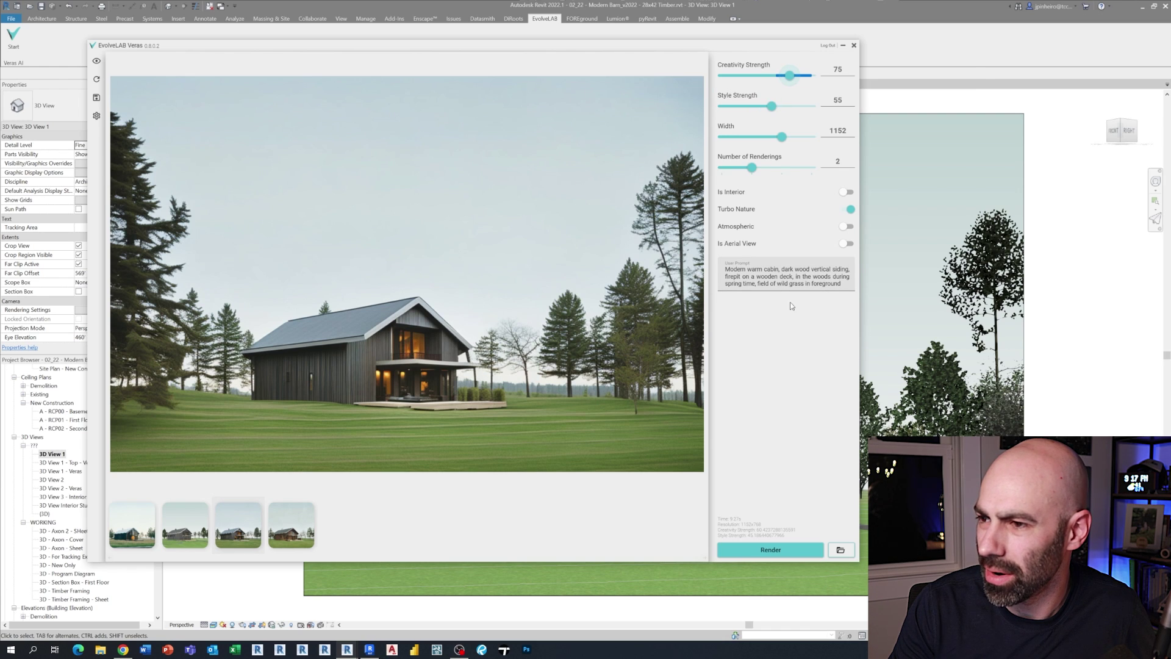
left_click_drag(790, 79, 797, 77)
left_click(776, 107)
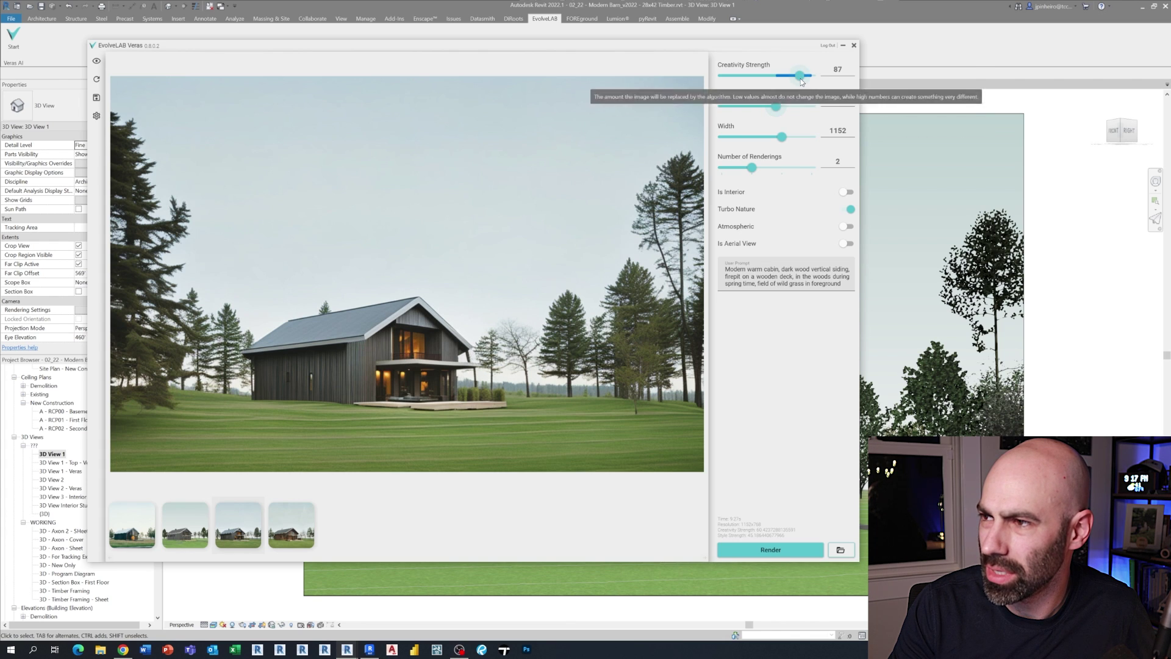
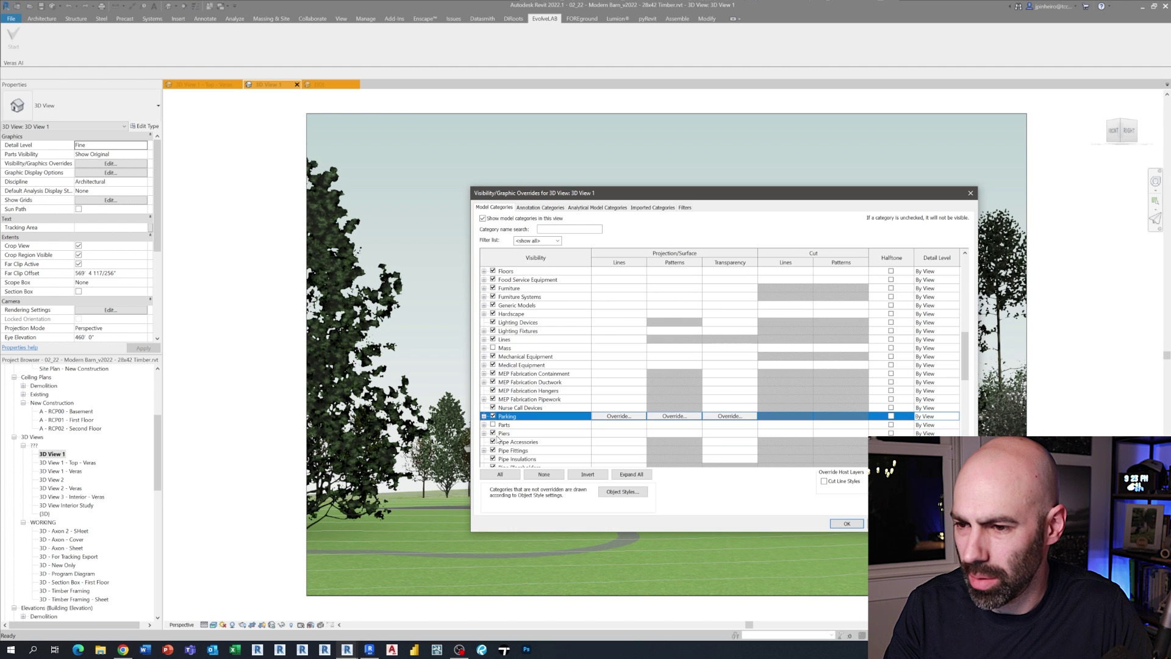
Step: Hide the trees in 3D View 1 through its visibility overrides and refresh the Revit preview in Veras
scroll(503, 457, "down", 2)
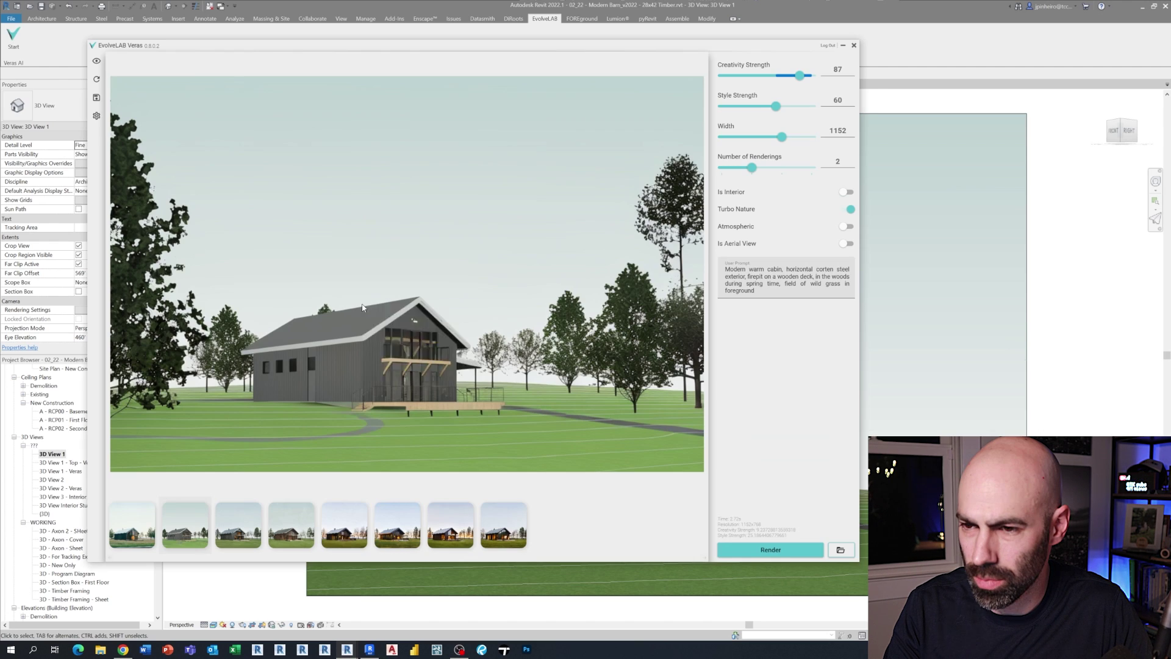
right_click(364, 306)
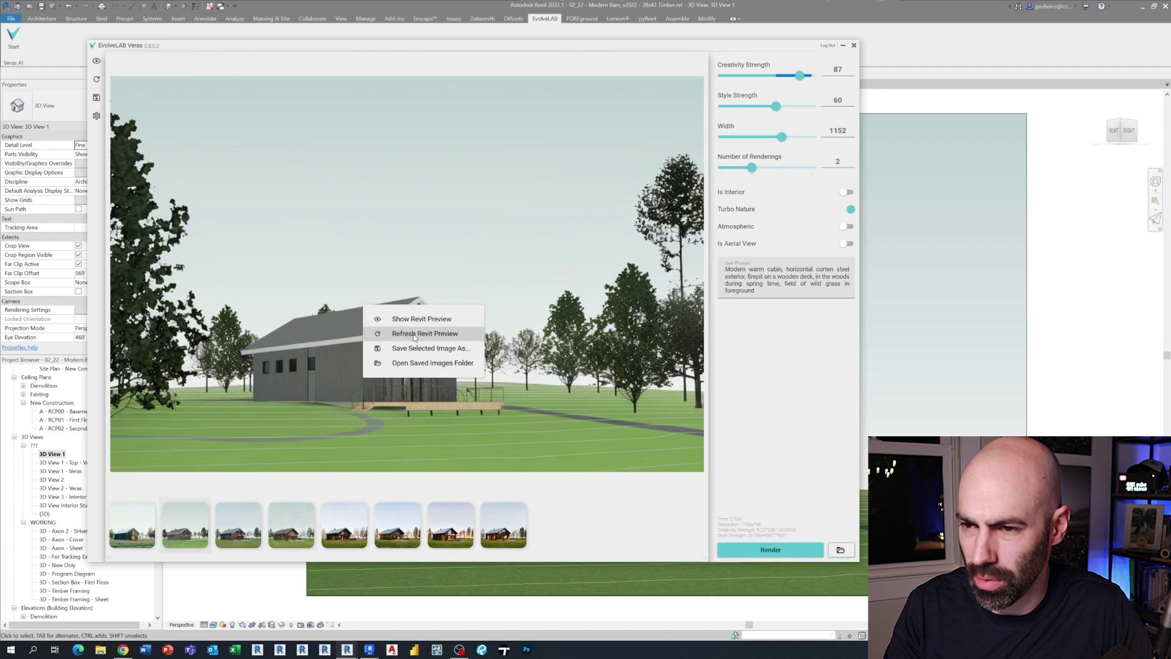
left_click(451, 333)
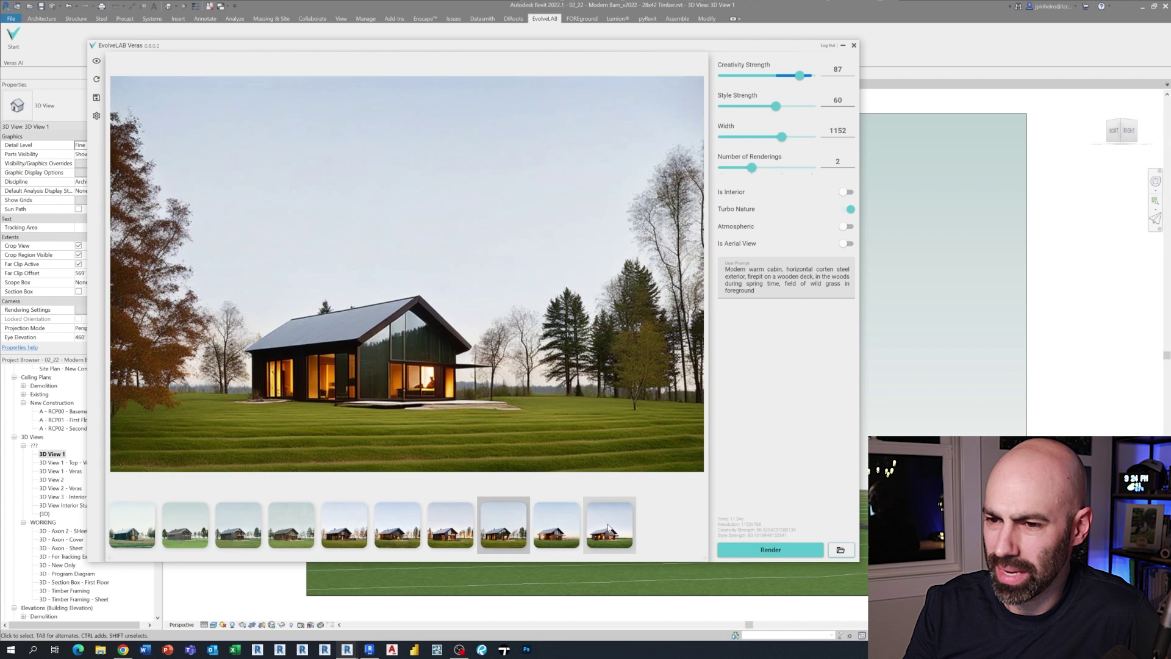
Step: Compare the two renderings made without trees against the earlier tree rendering and the original Revit image
left_click(547, 538)
left_click(547, 538)
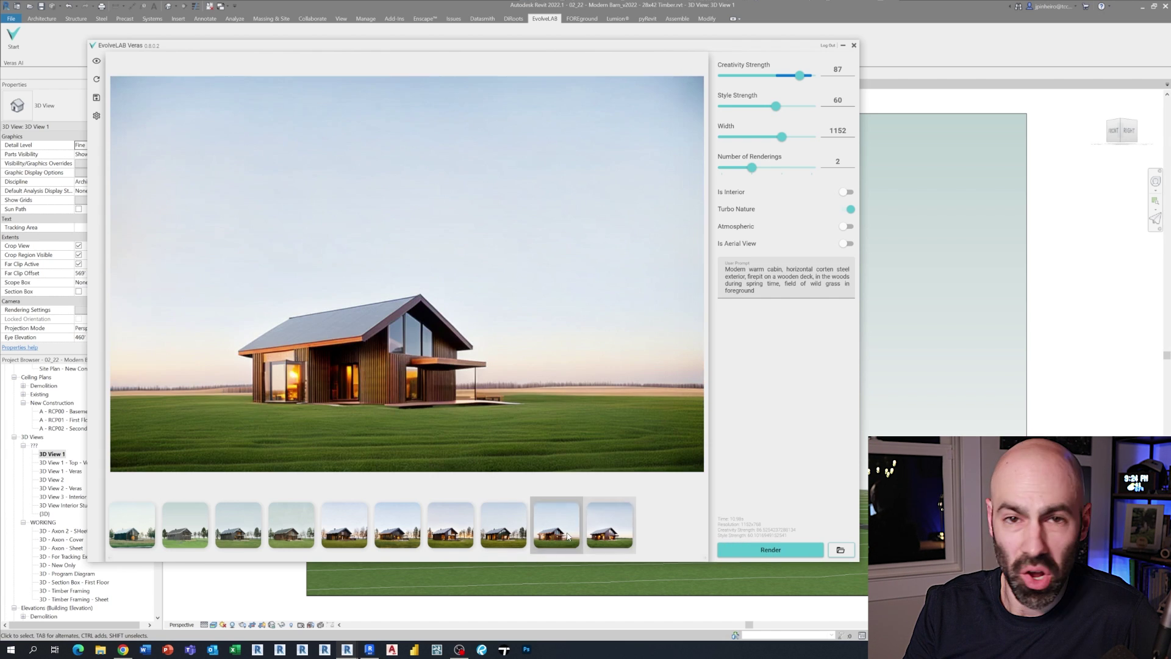
left_click(491, 549)
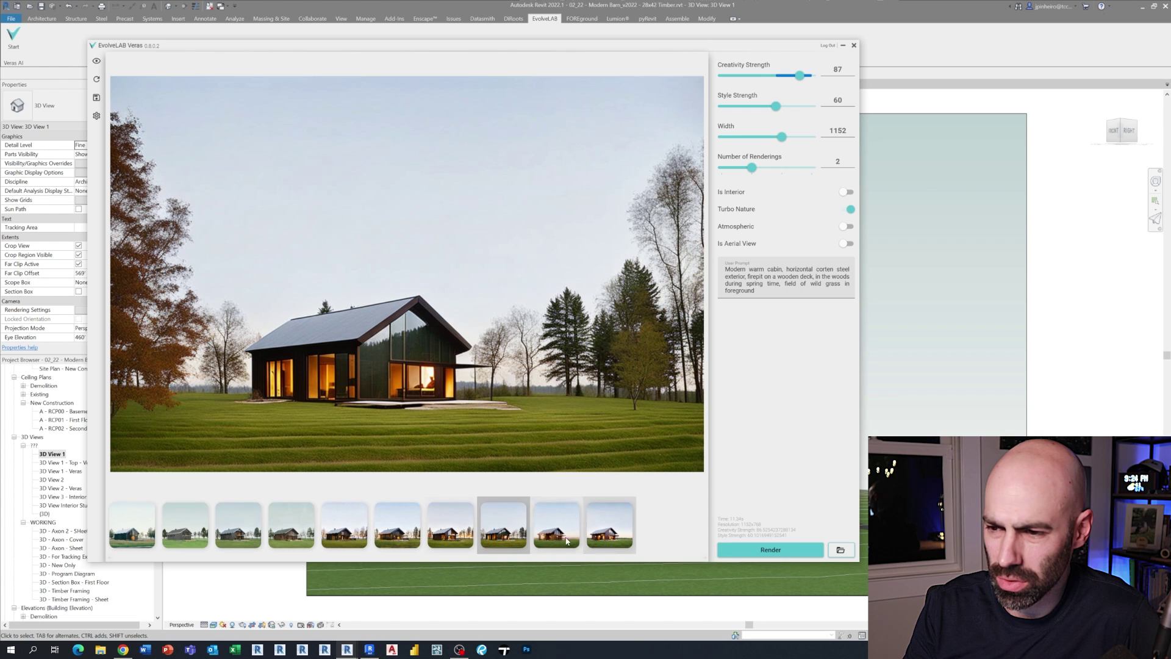
left_click(550, 526)
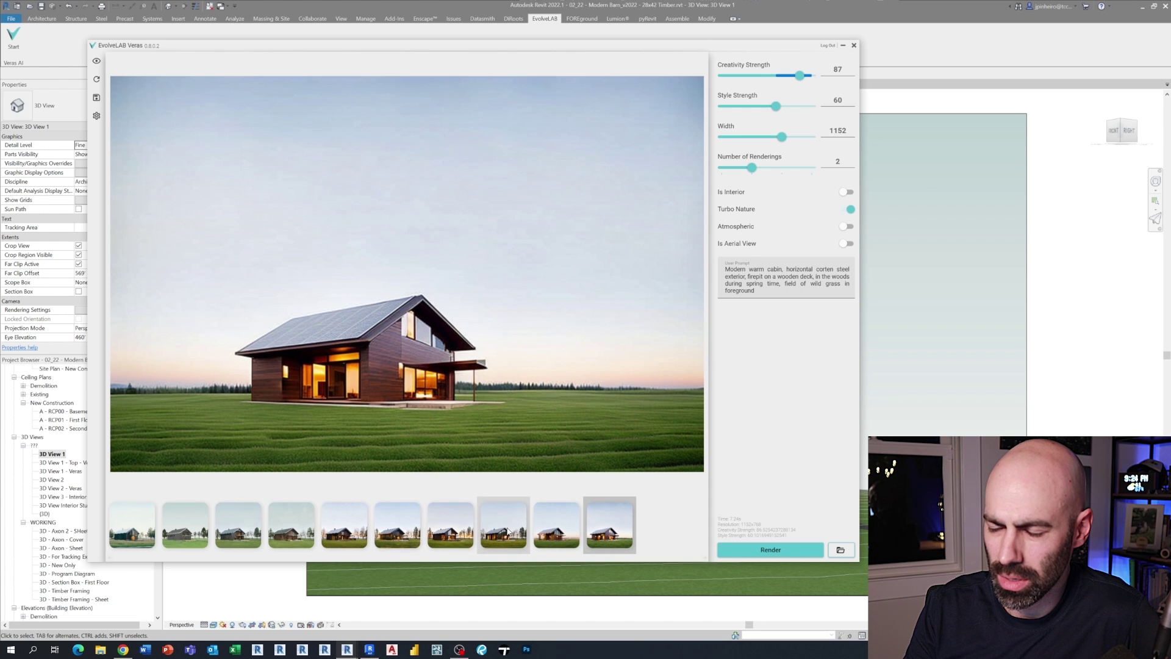
left_click(508, 532)
left_click(185, 524)
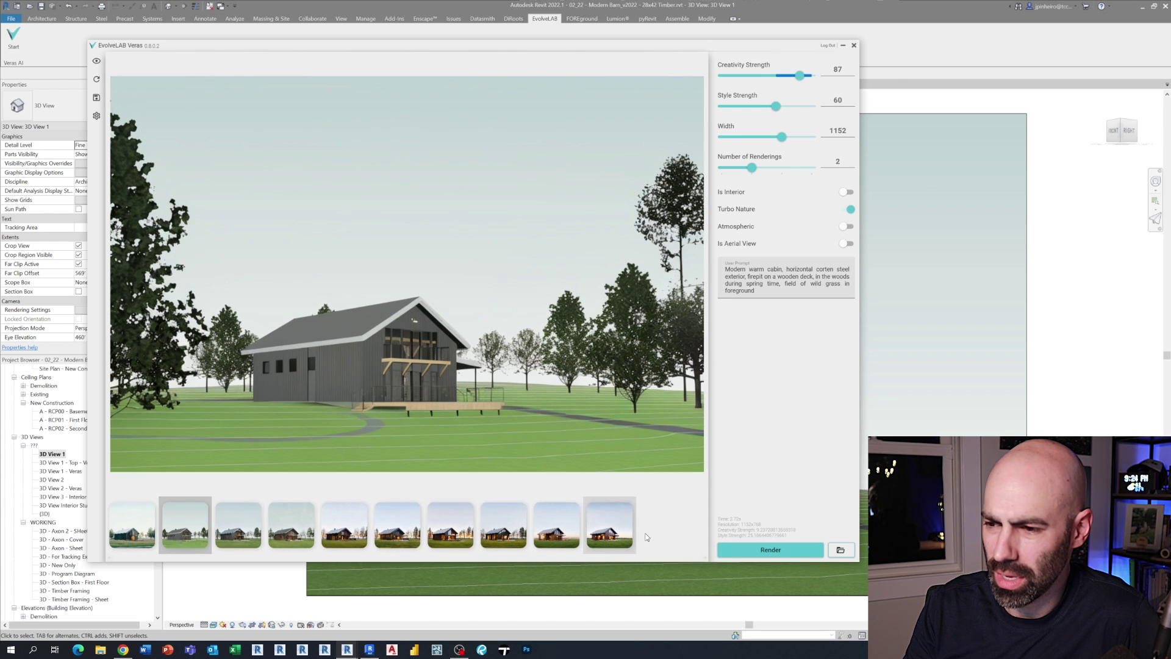
left_click(617, 525)
left_click(558, 528)
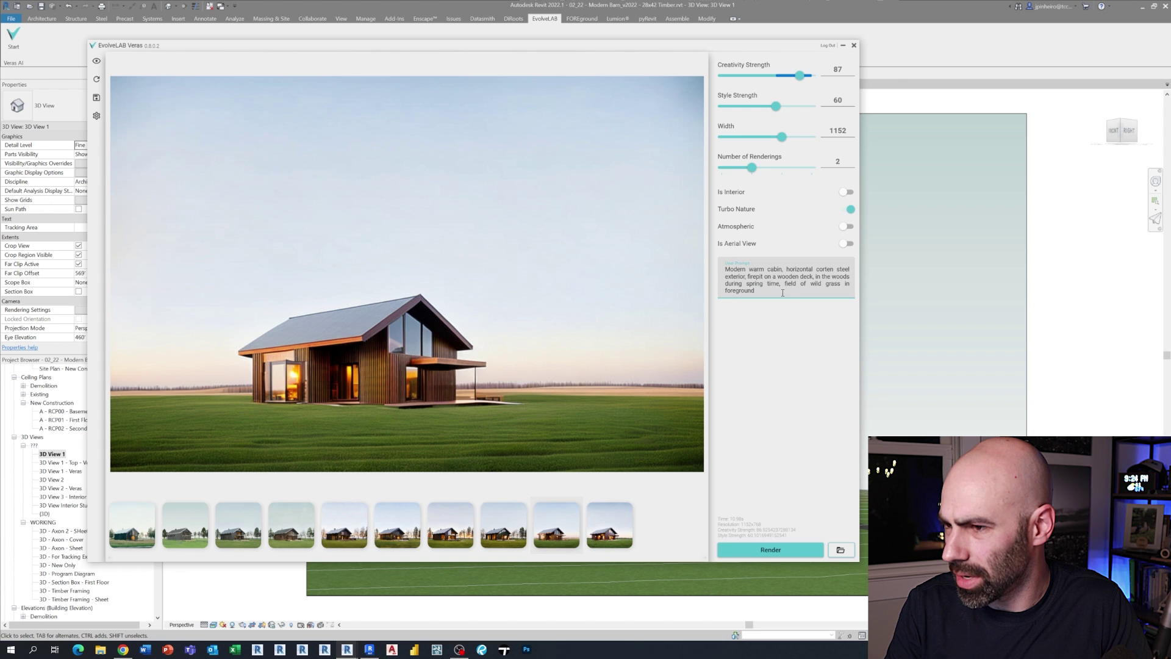
Step: Replace the prompt's ending, "field of wild grass in foreground", with "two children playing in a field of grass in the foreground" and render the view
left_click_drag(799, 281, 786, 283)
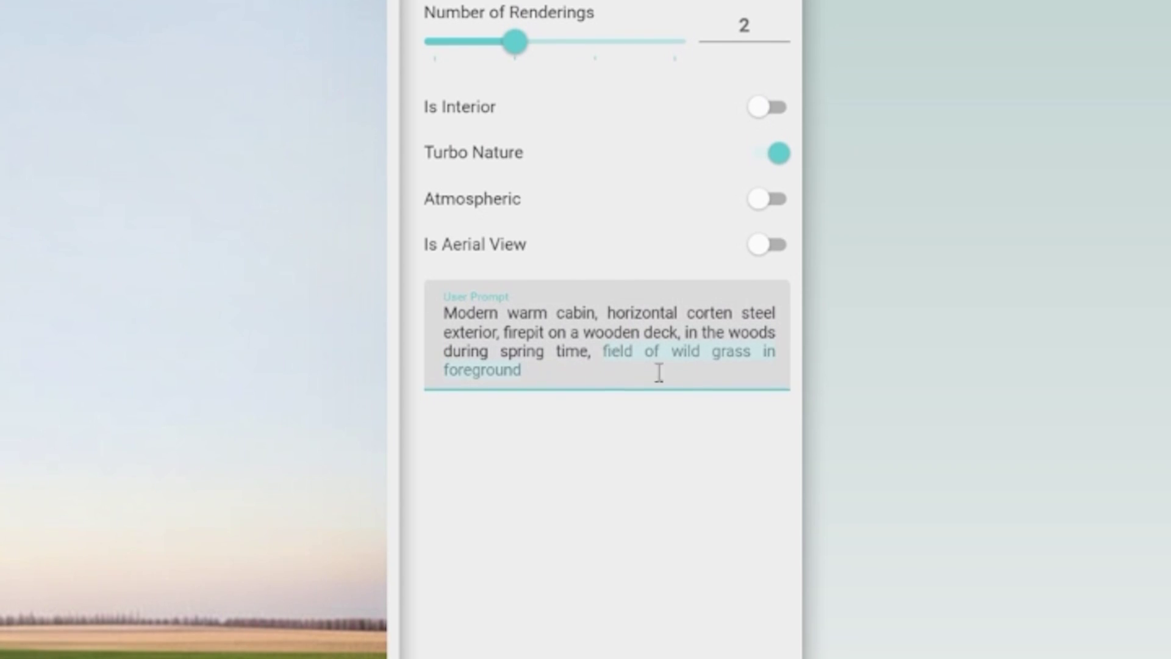
type("two childern p")
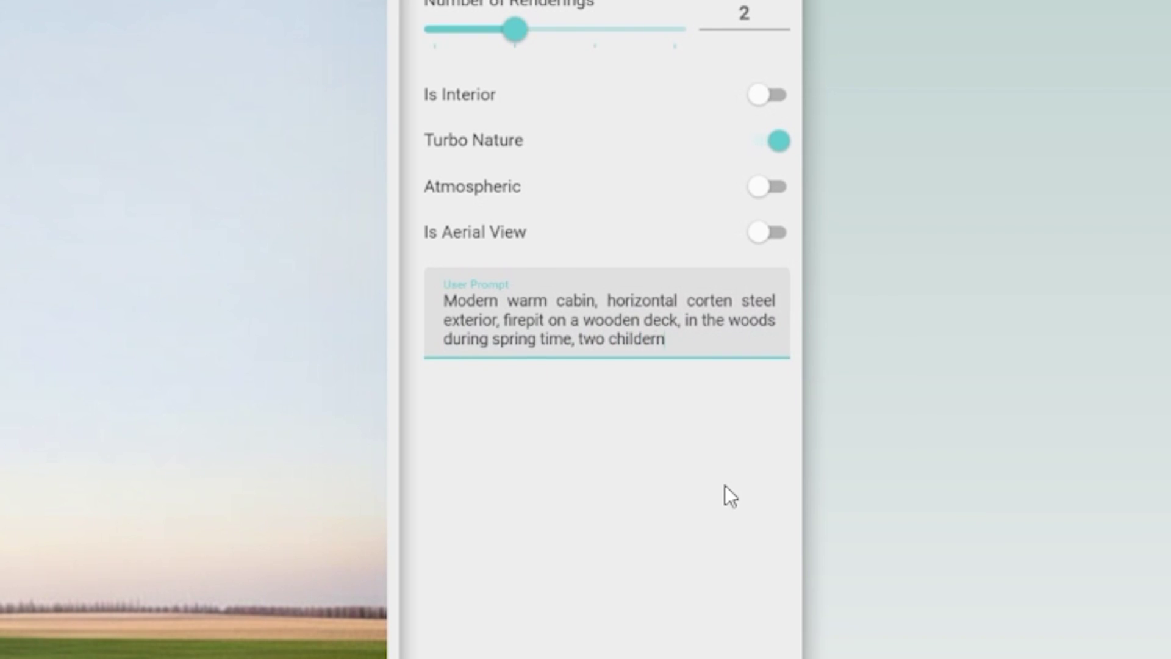
type("laying in the")
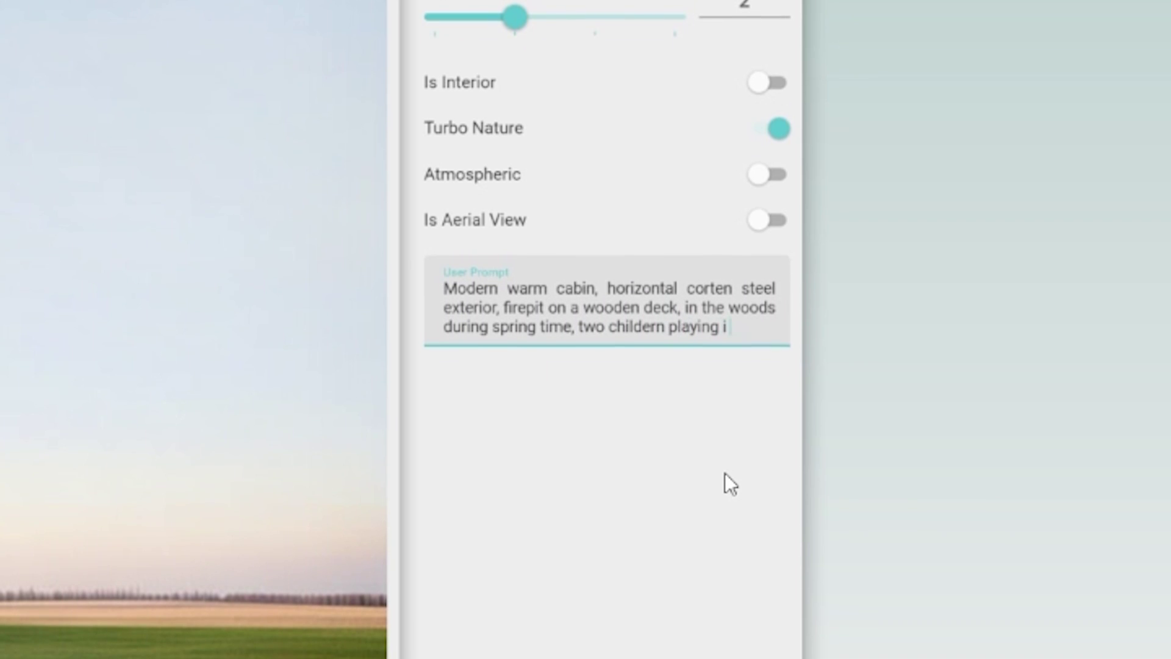
key("BackSpace")
key("BackSpace")
key("BackSpace")
key("BackSpace")
type("a field")
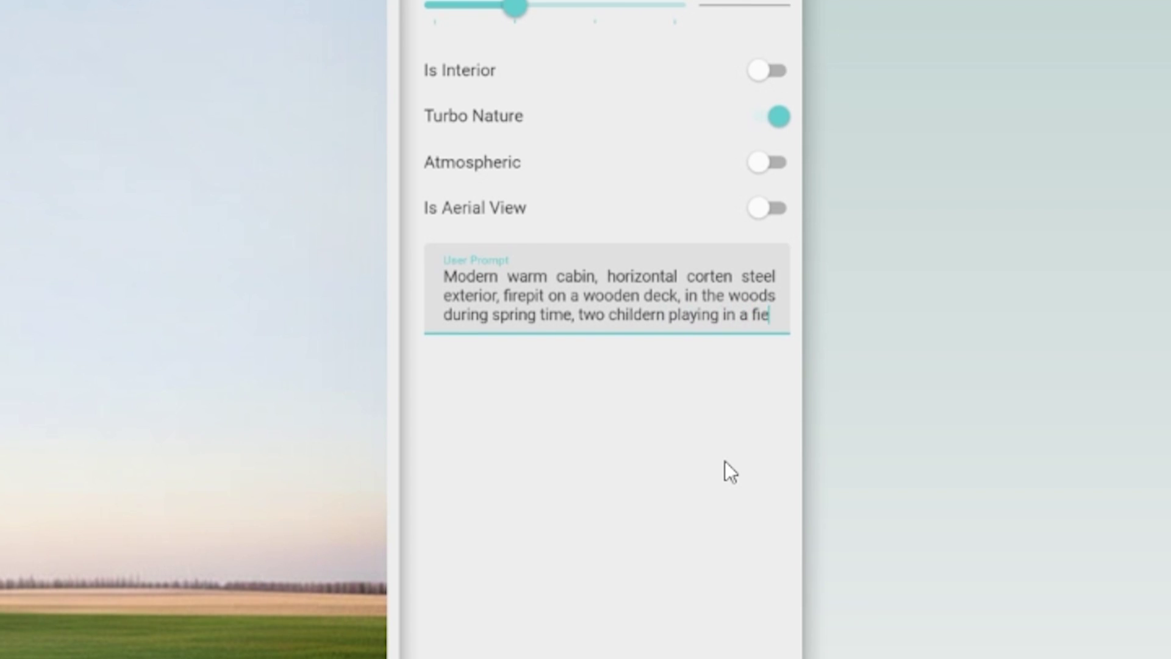
type(" of grass in the ")
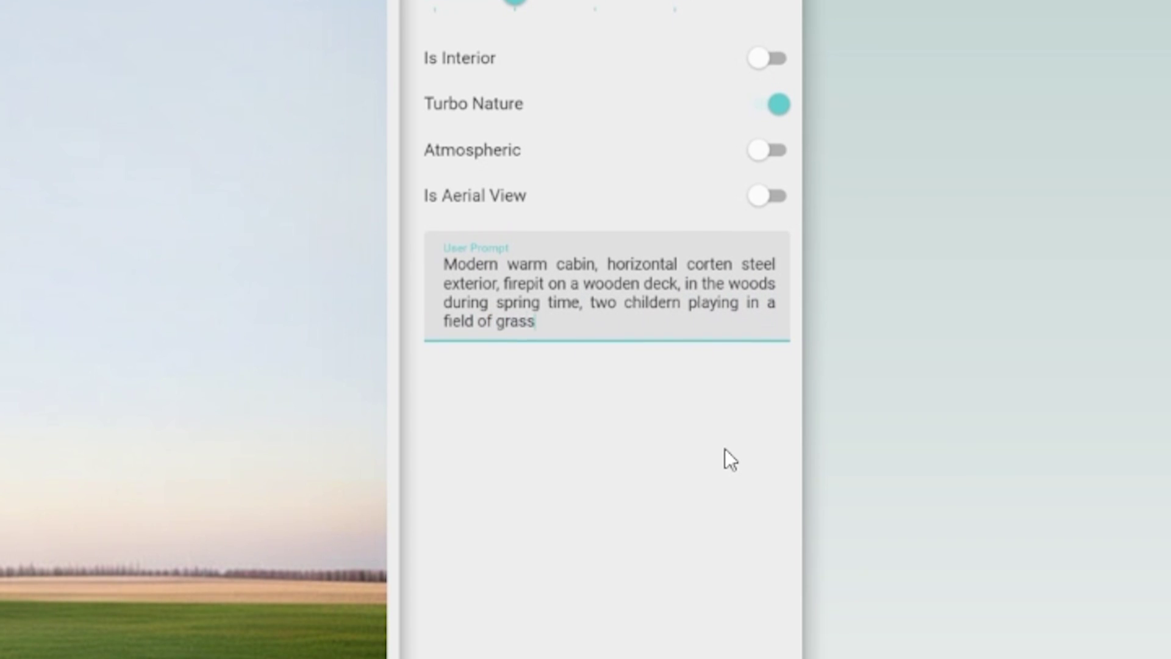
type("foreground")
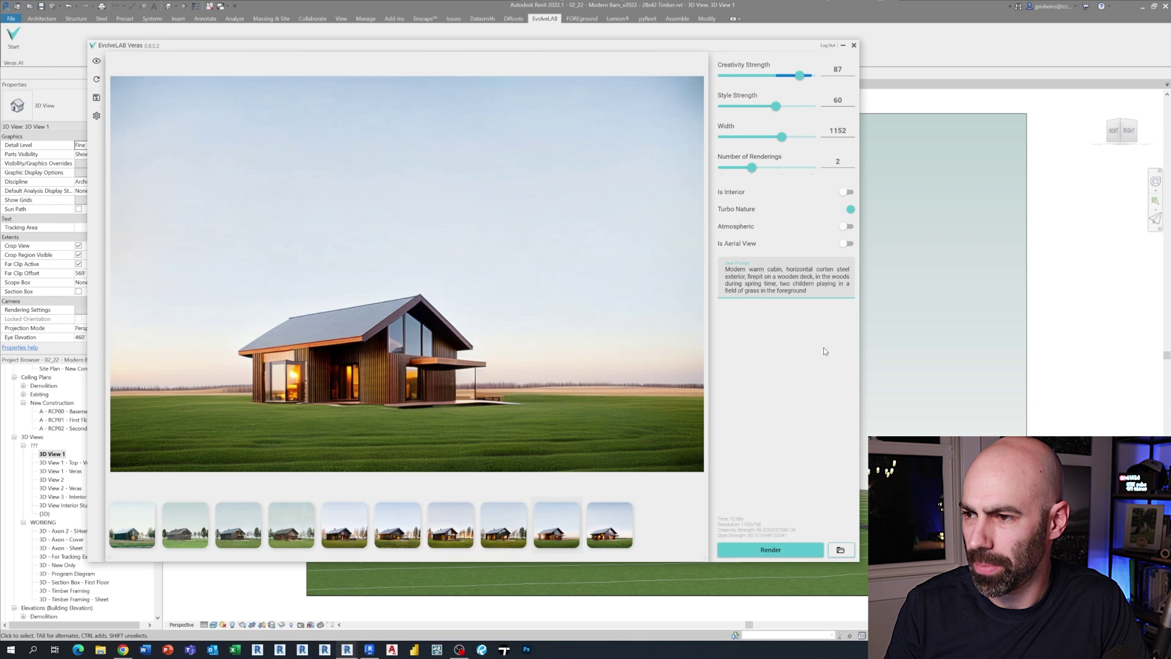
left_click(764, 551)
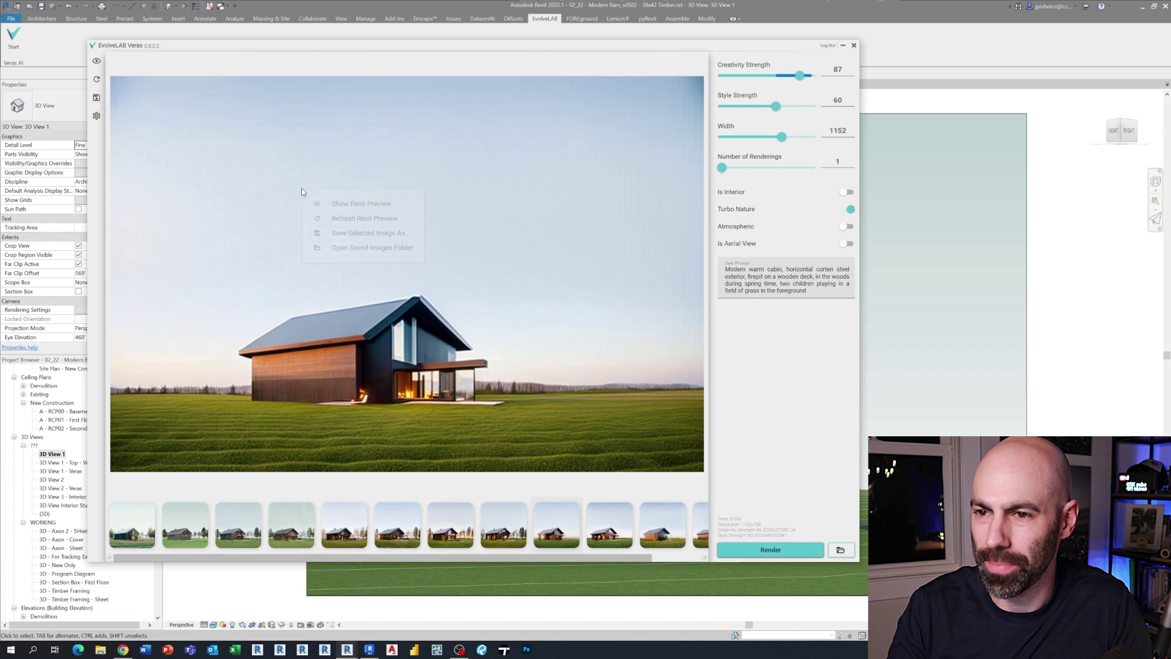
Step: Check the Revit preview, return to the model, and place an RPC Male site component of type Jay on the grass before the barn
left_click(360, 204)
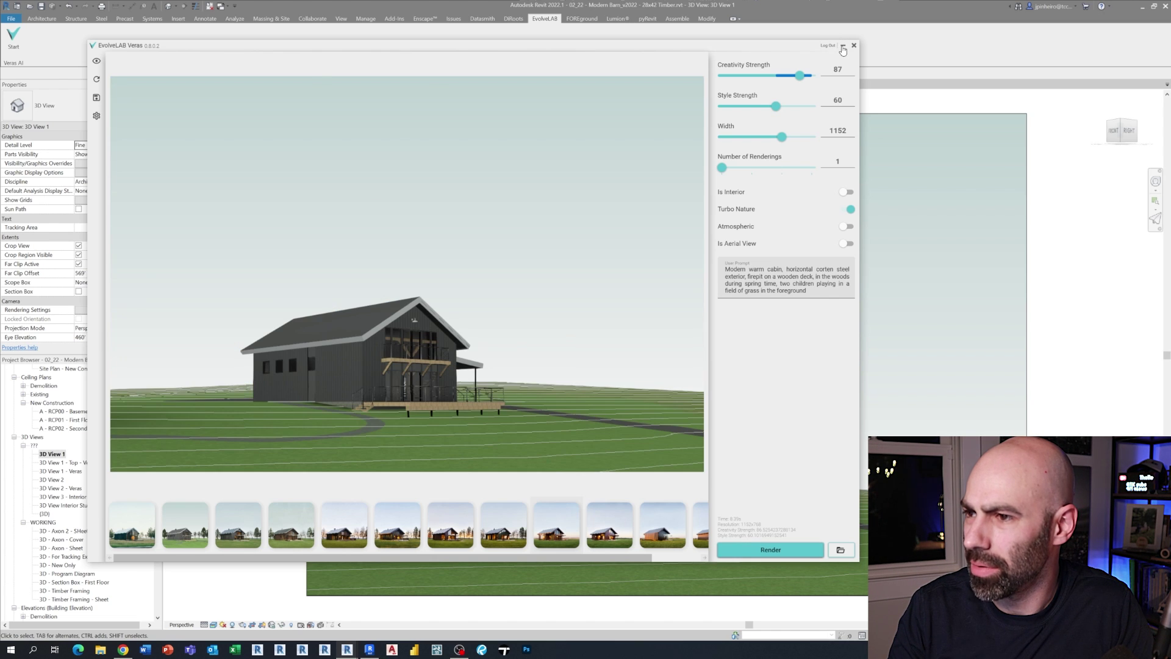
left_click(842, 47)
left_click(41, 18)
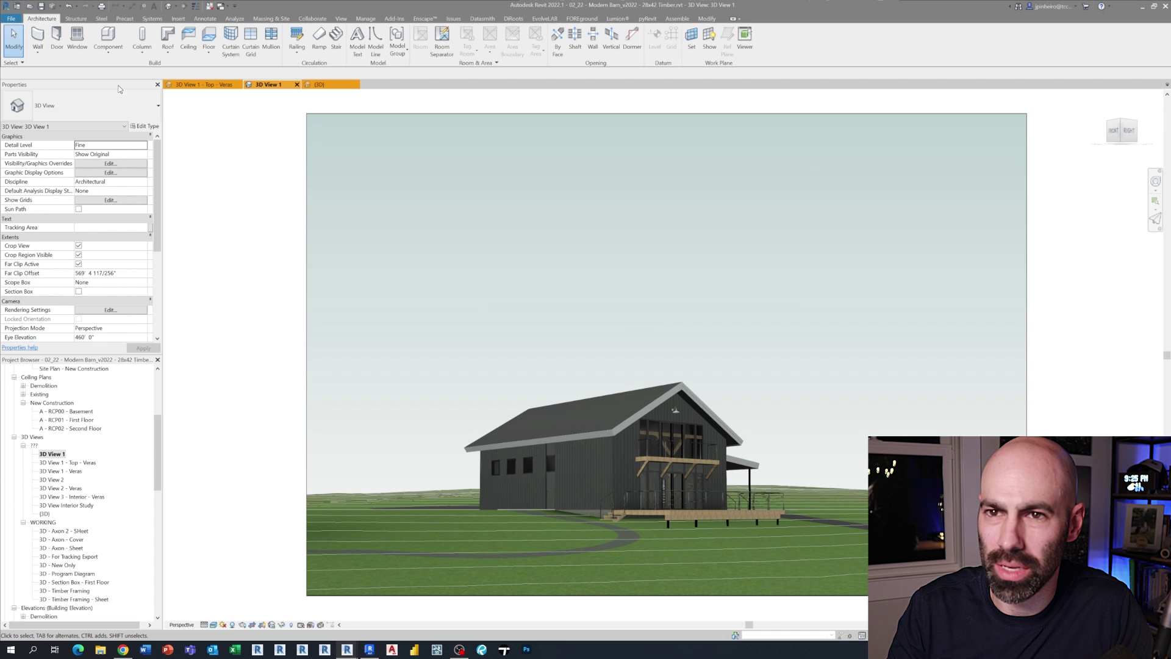
left_click(270, 19)
left_click(79, 105)
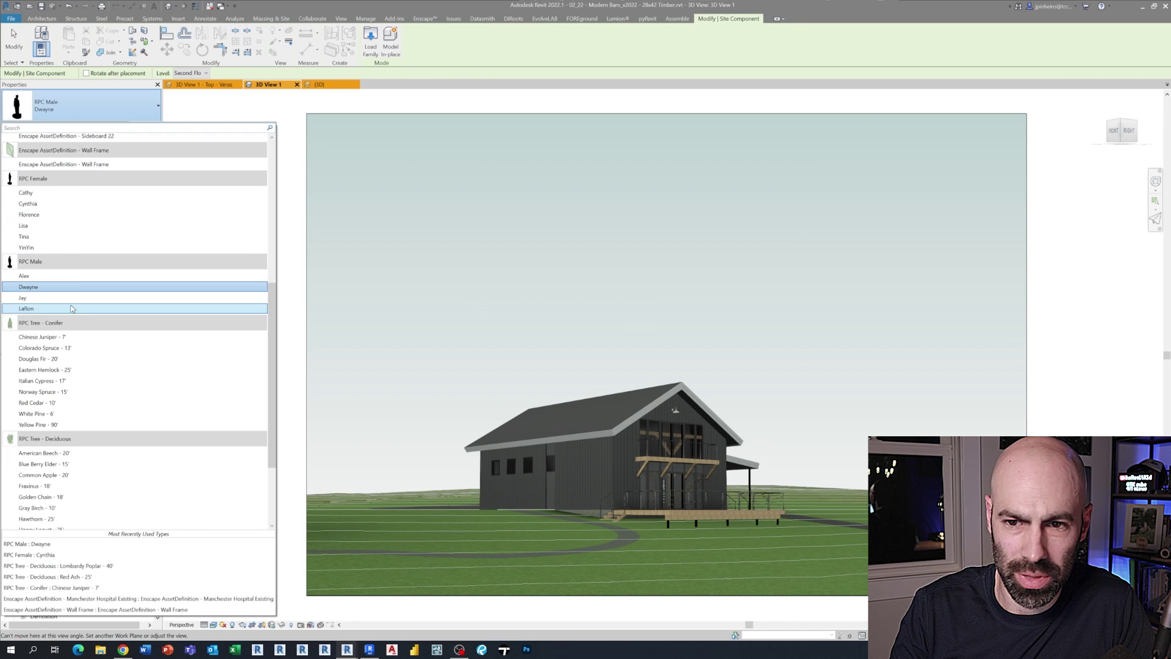
left_click(61, 283)
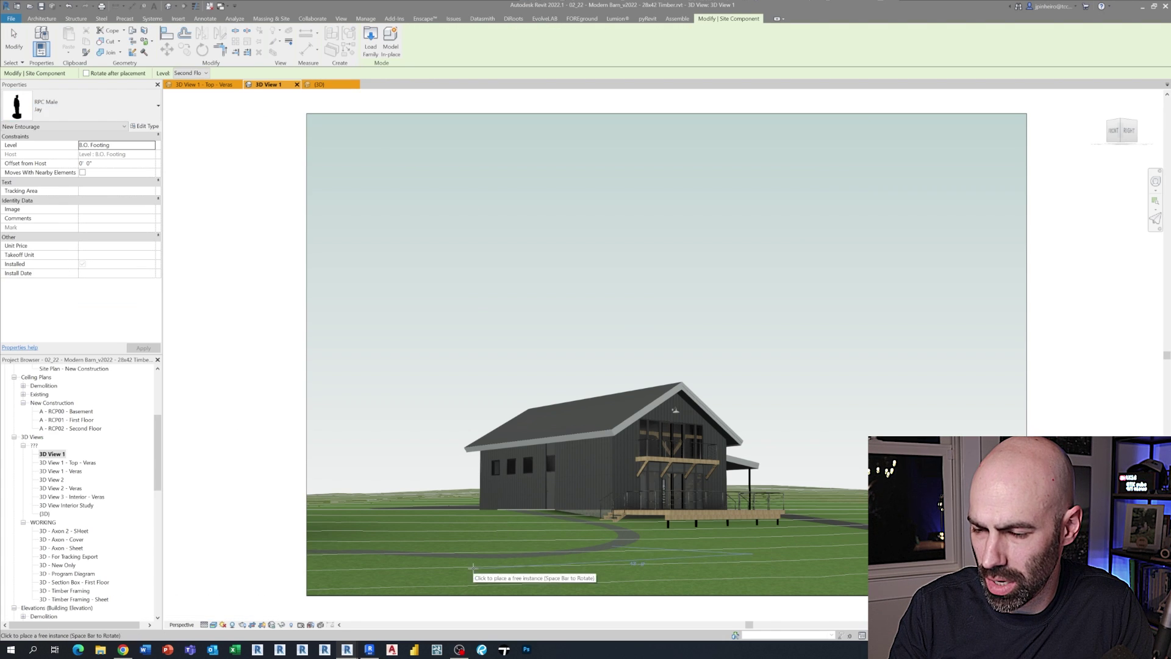
Step: Place an RPC Female component of type Tina beside the male figure and end the placement
left_click(86, 107)
left_click(43, 238)
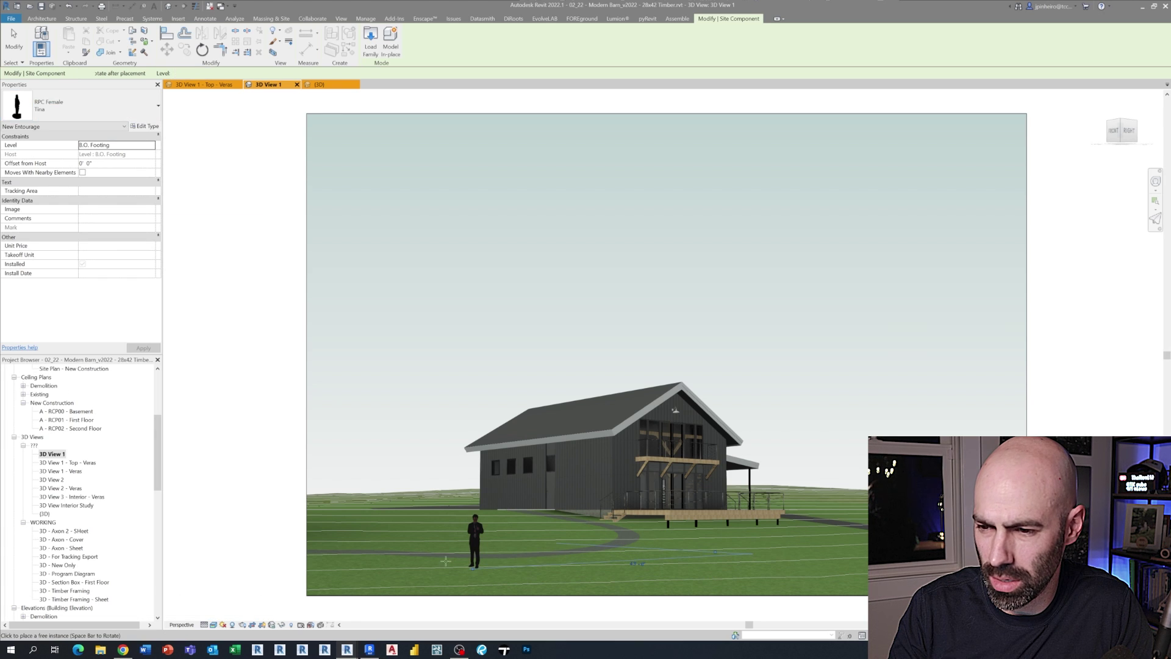
left_click(446, 565)
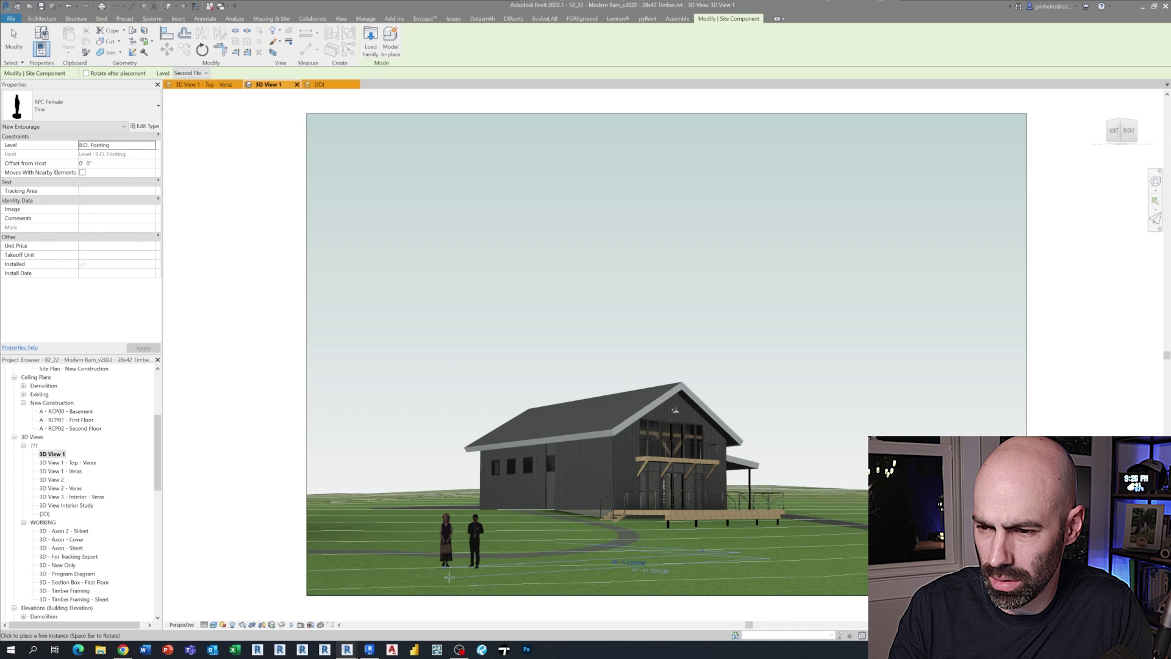
key("Escape")
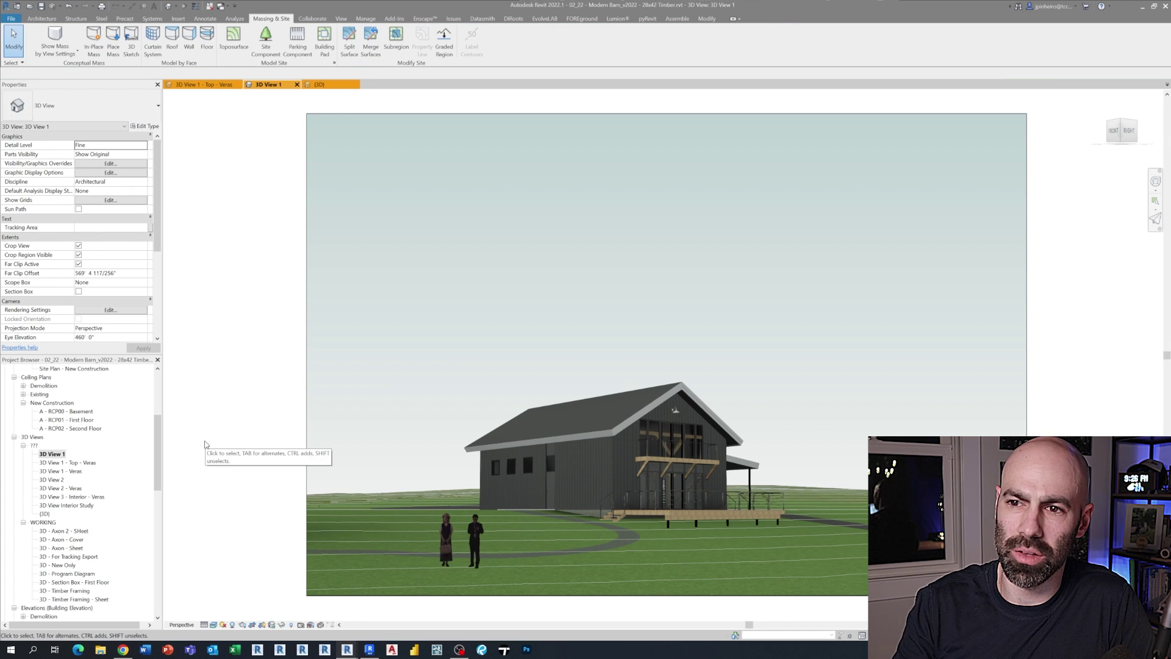
Step: Switch to the EvolveLabs_Veras_Concept Model Test project and examine the stilted cabin model from all around in the default 3D view
mouse_move(345, 653)
left_click(393, 619)
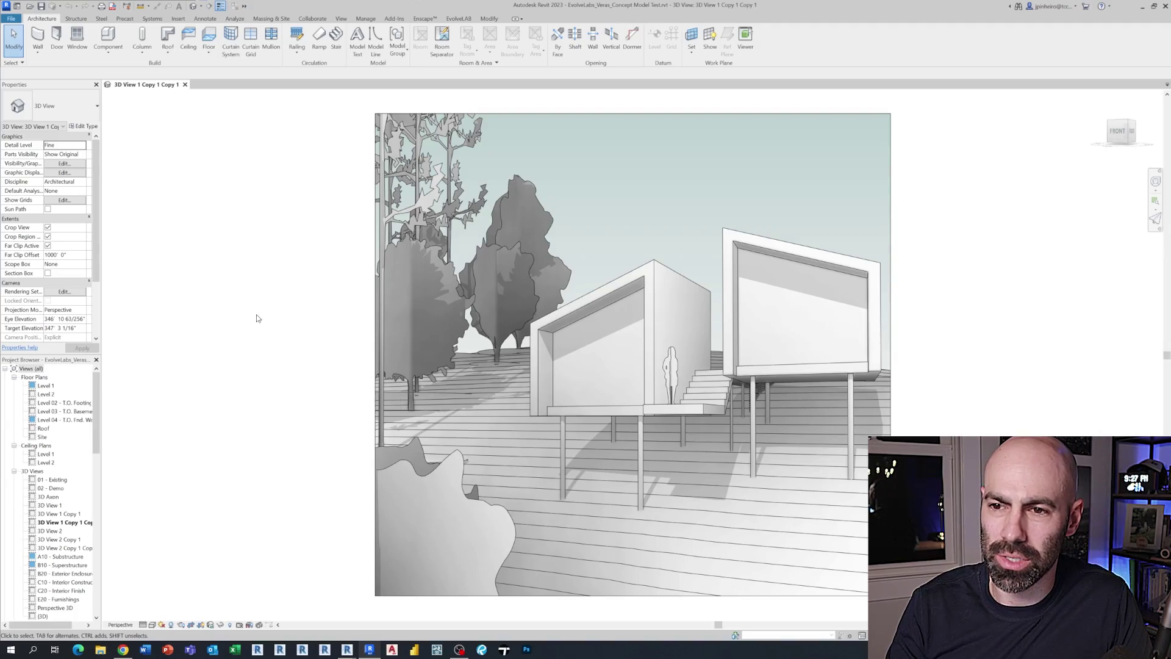
left_click(193, 6)
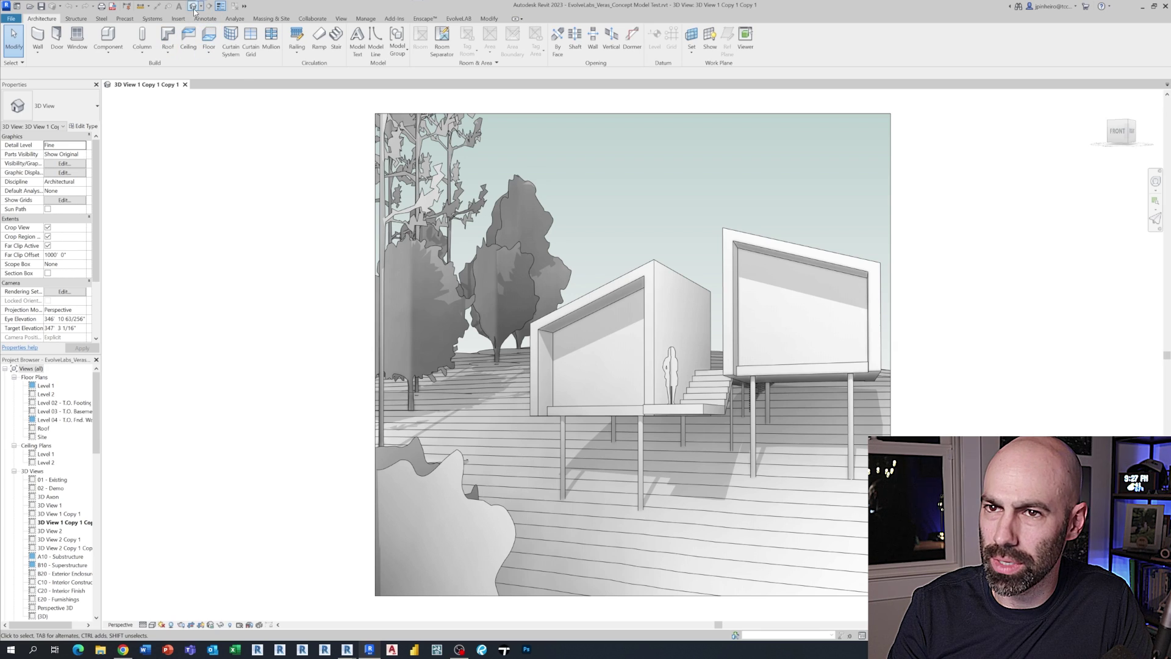
scroll(418, 434, "up", 5)
middle_click_drag(416, 434, 667, 305, "shift")
scroll(428, 485, "up", 5)
scroll(488, 457, "up", 3)
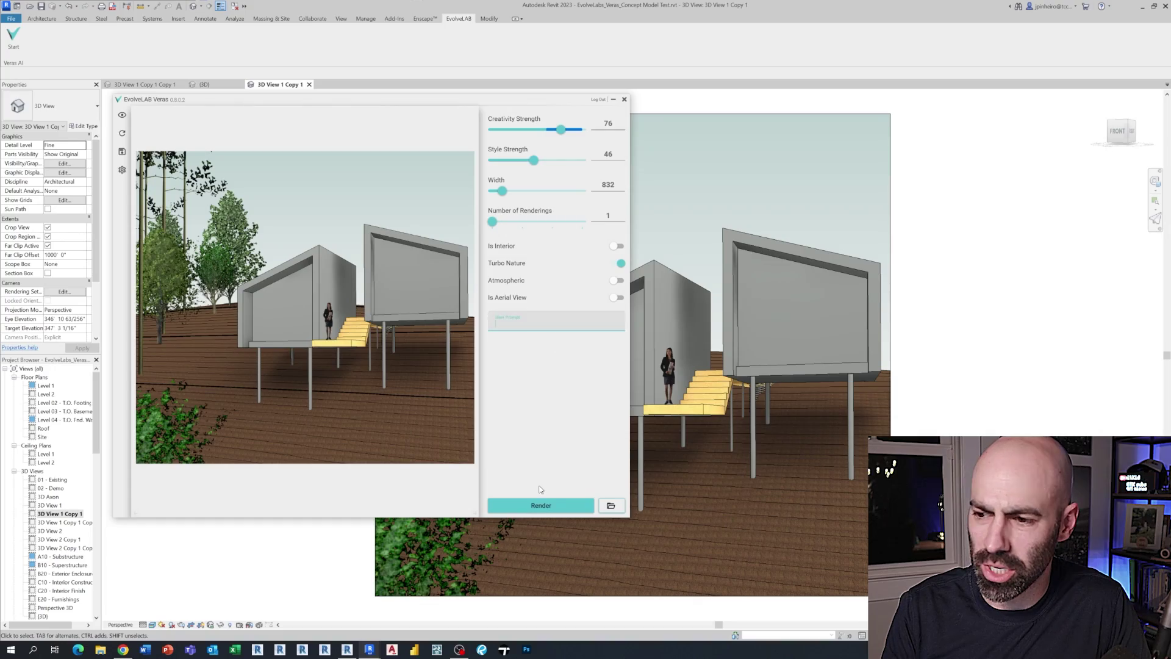
Step: Render the view once unprompted and once with "Black metal panel exterior, cabin on stilts, glass facing down hill, rocky hillside during summertime"
left_click(536, 505)
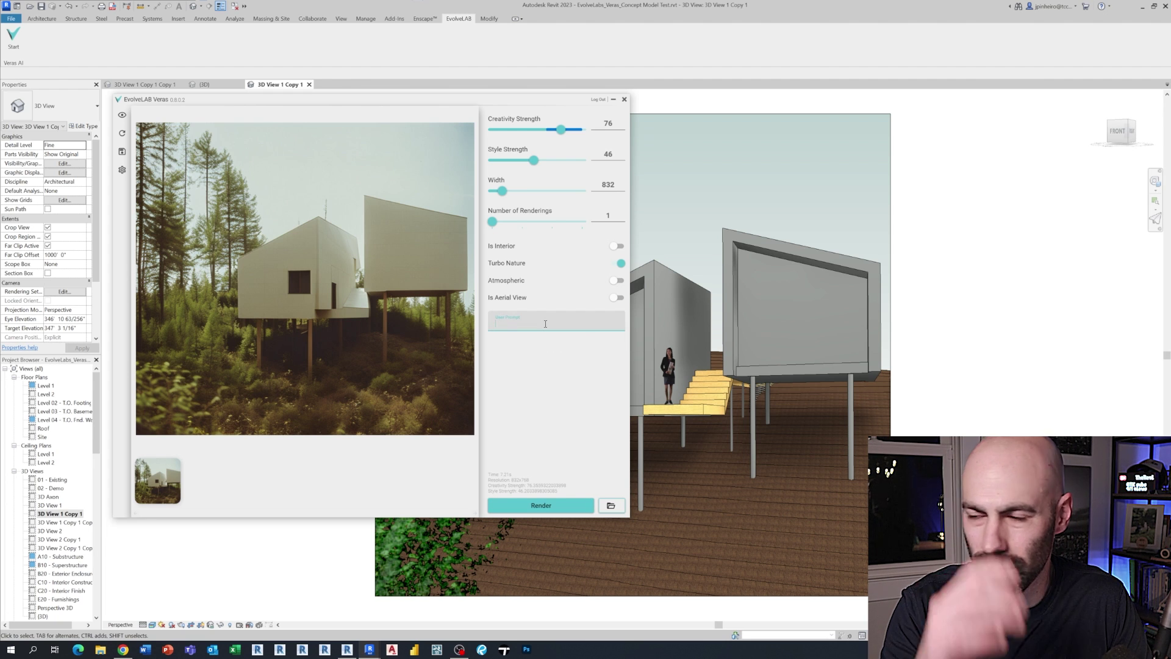
type("Black metal panel exterior, cabin on stilts, glass facing down hill, rocky hillside during summertime")
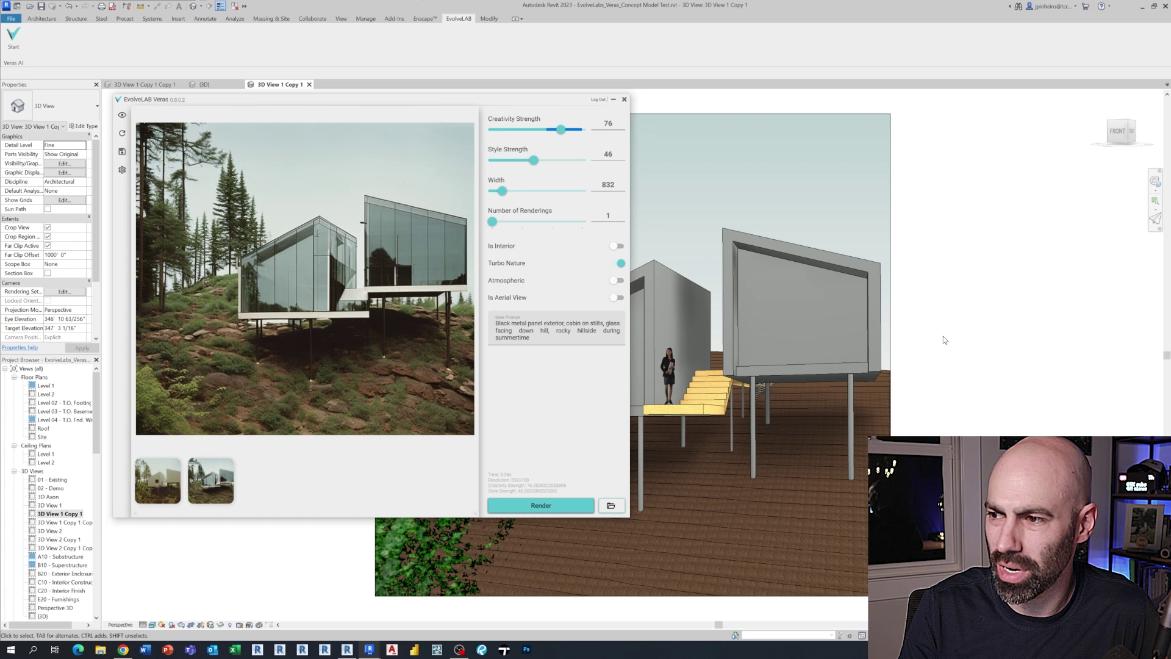
Step: Return to the Revit view and add glass to the downhill-facing openings of both cabin volumes
left_click(612, 101)
left_click(671, 317)
middle_click_drag(591, 136, 390, 125)
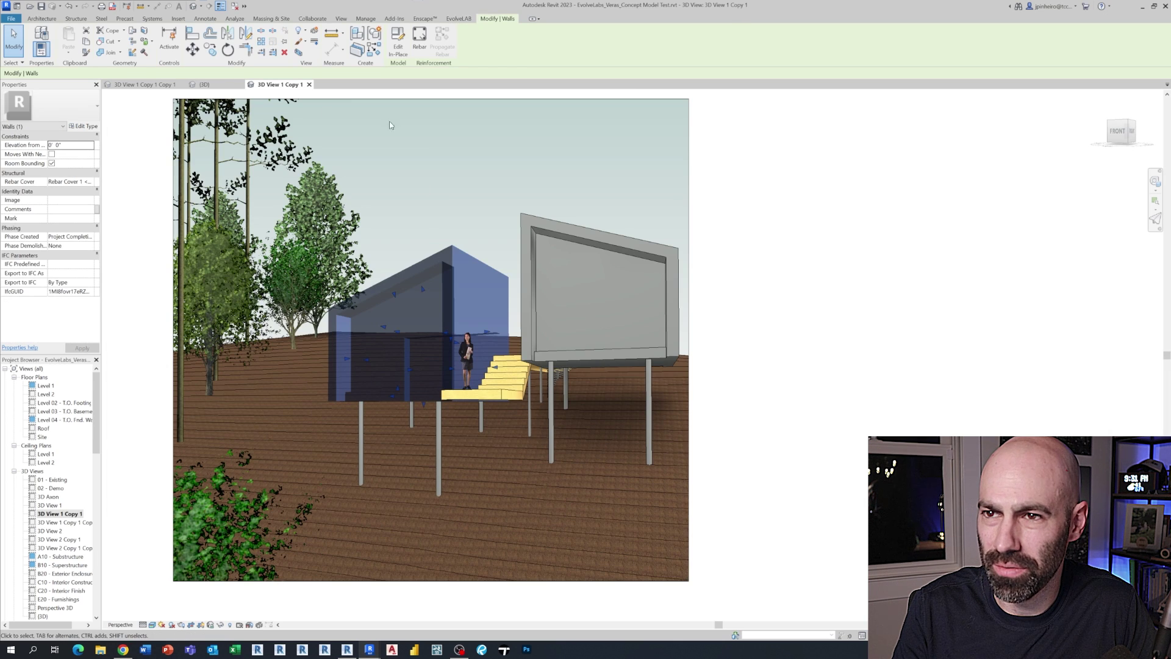
left_click(133, 185)
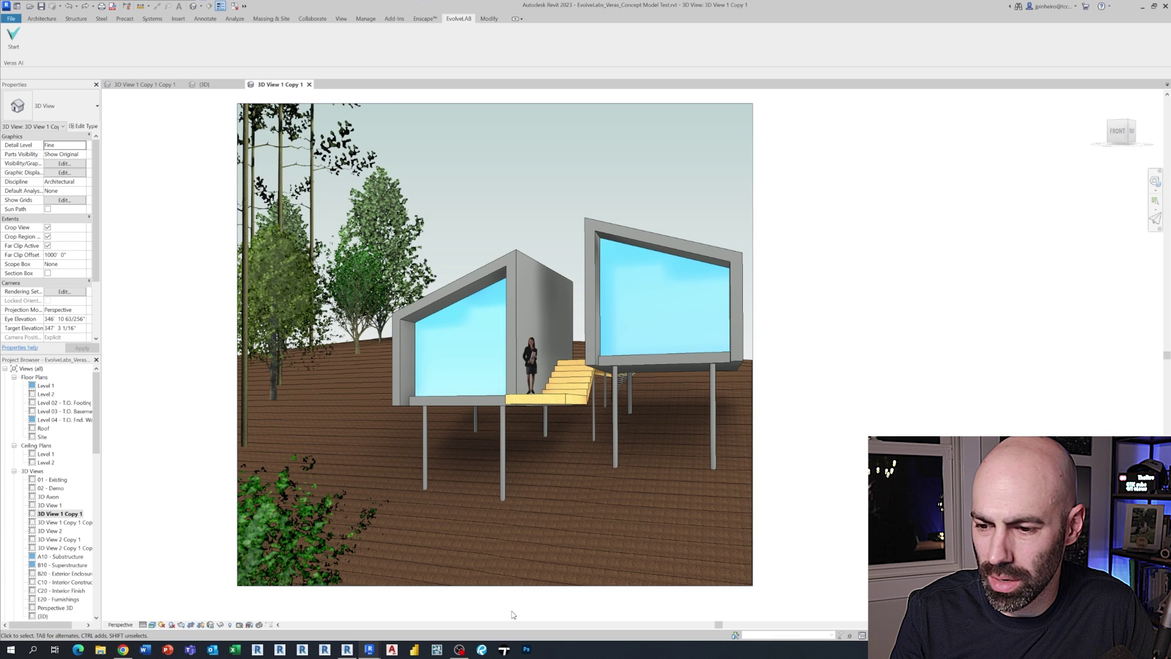
Step: Bring Veras back, refresh its Revit preview with the glazed cabins, and render again with the same prompt
left_click(369, 649)
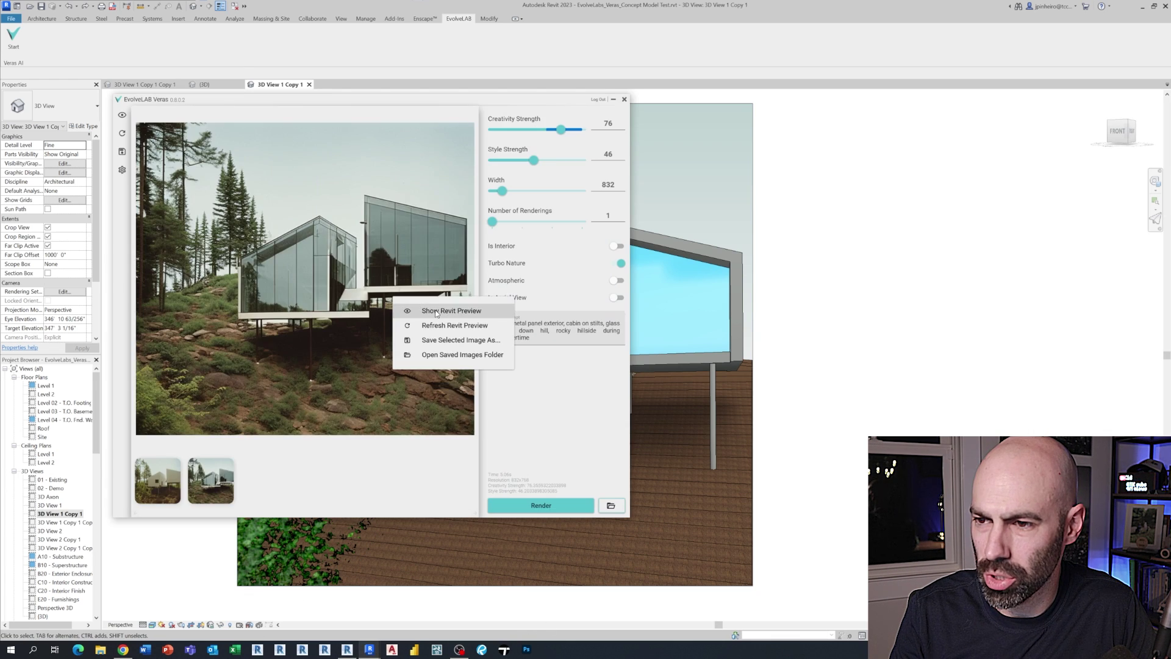
right_click(357, 249)
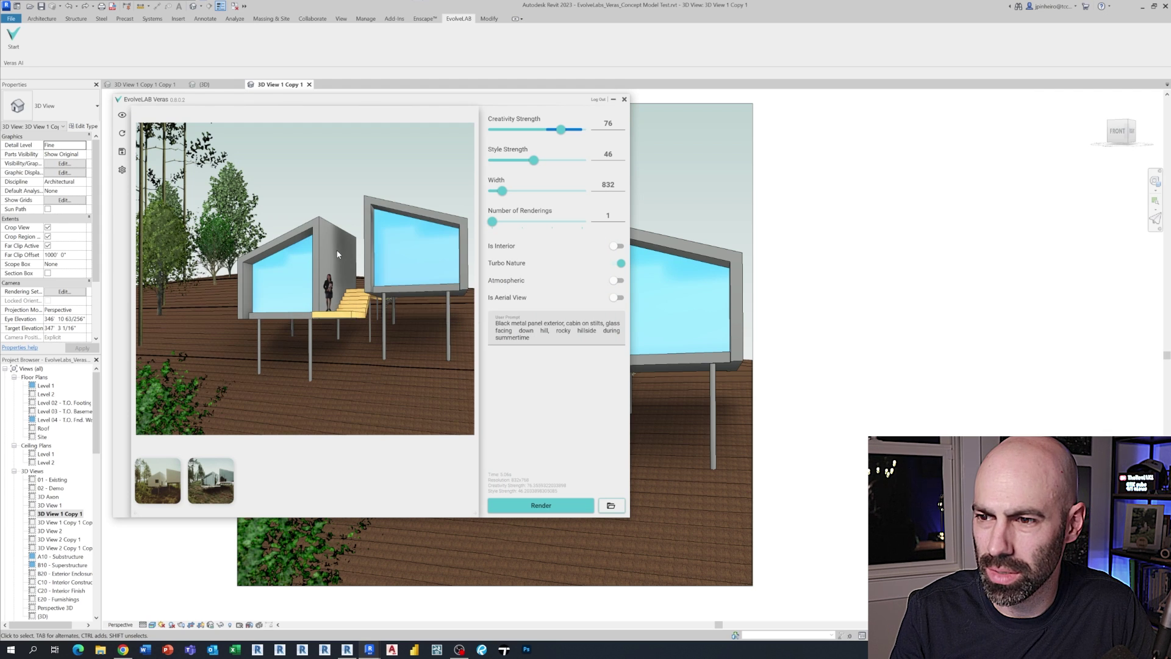
left_click(528, 336)
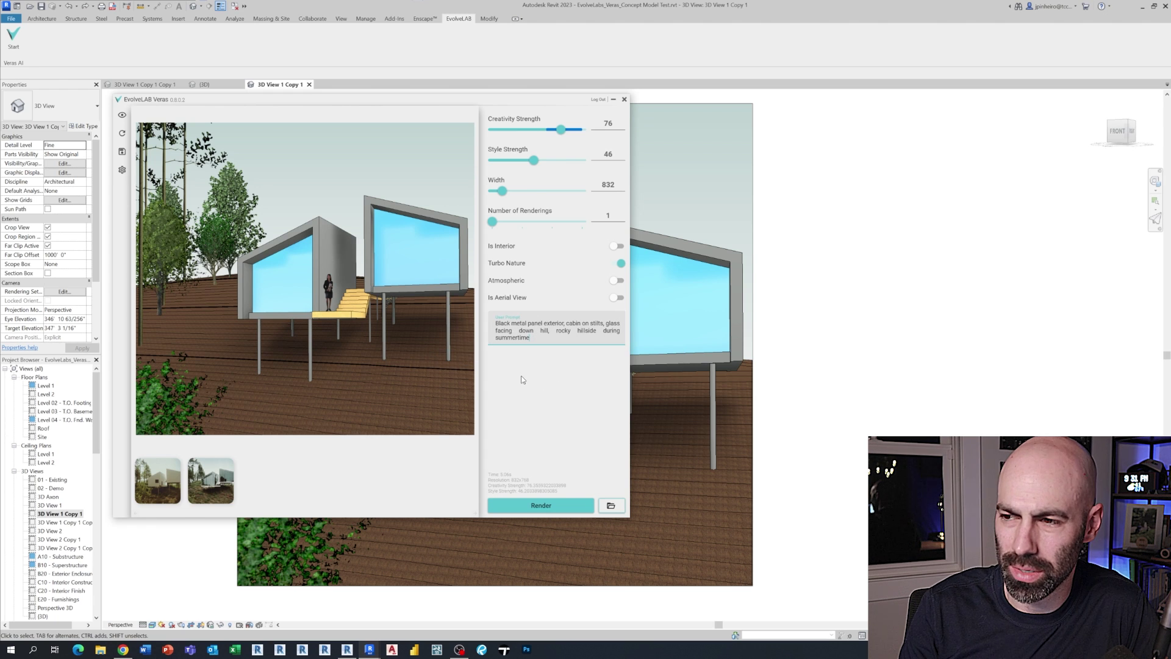
left_click(549, 505)
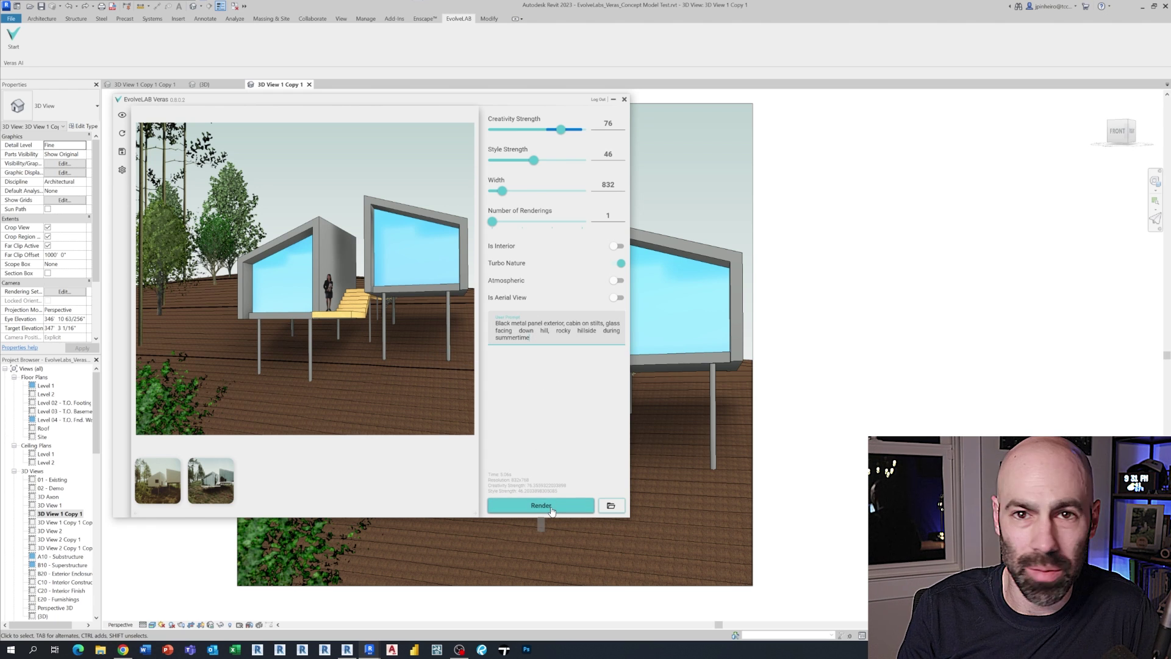